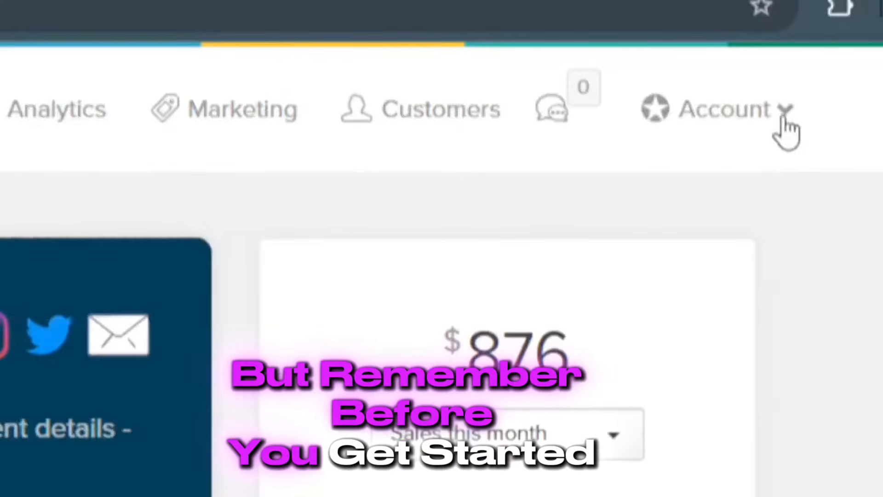
Open the Products page of the Payhip store and start adding a new product
{"action": "left_click", "coordinate": [786, 131]}
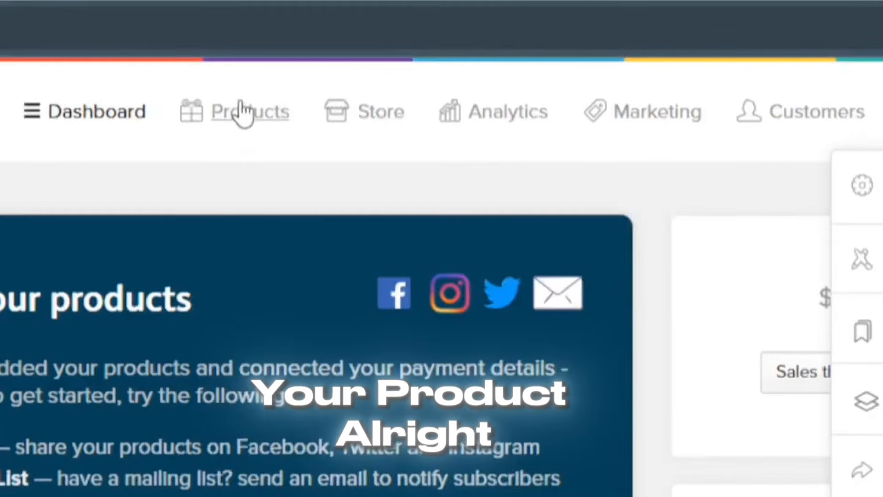
{"action": "left_click", "coordinate": [253, 120]}
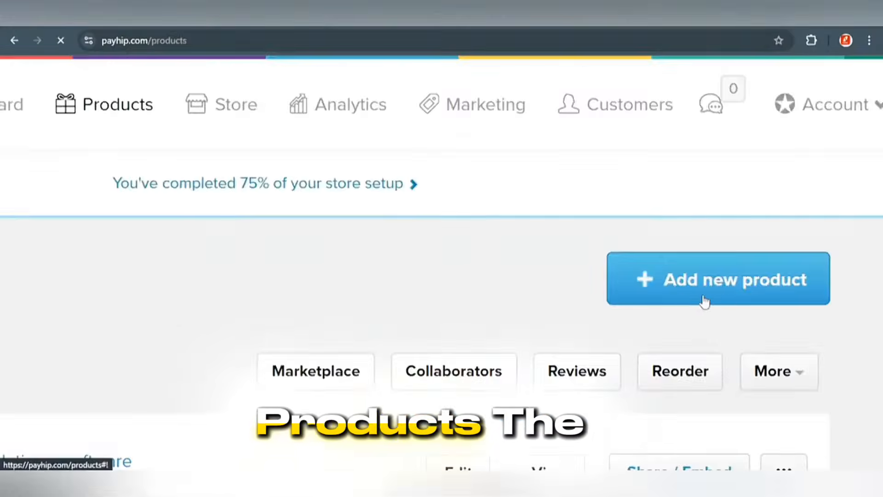
{"action": "left_click", "coordinate": [594, 419]}
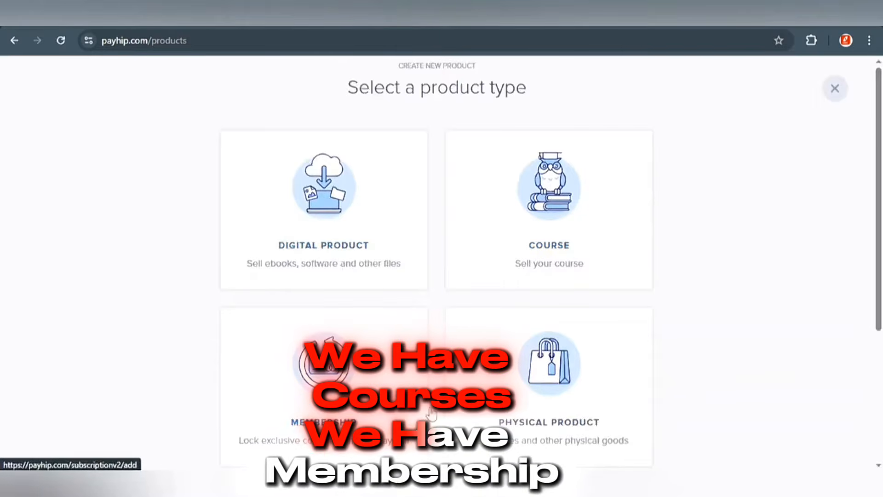
Look through the available product types and choose Course for the new product
{"action": "scroll", "coordinate": [595, 379], "scroll_direction": "down", "scroll_amount": 3}
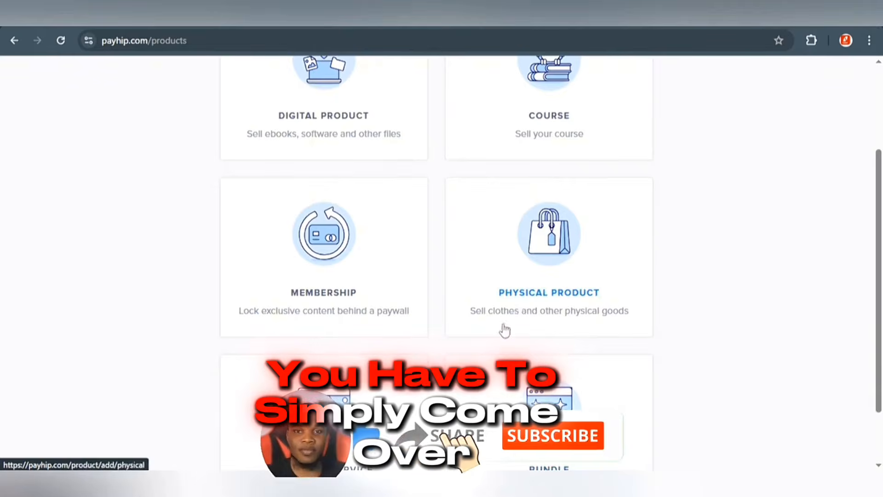
{"action": "scroll", "coordinate": [520, 315], "scroll_direction": "down", "scroll_amount": 2}
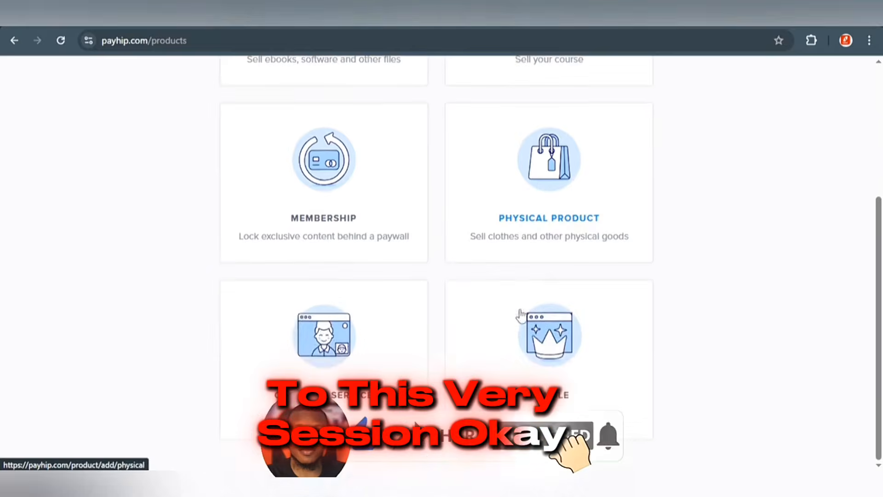
{"action": "scroll", "coordinate": [518, 311], "scroll_direction": "up", "scroll_amount": 2}
{"action": "scroll", "coordinate": [521, 316], "scroll_direction": "up", "scroll_amount": 3}
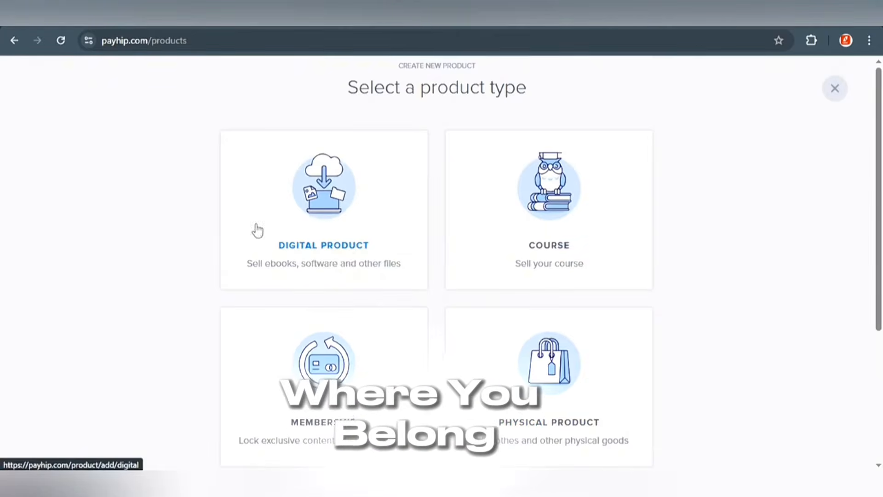
{"action": "scroll", "coordinate": [549, 252], "scroll_direction": "down", "scroll_amount": 4}
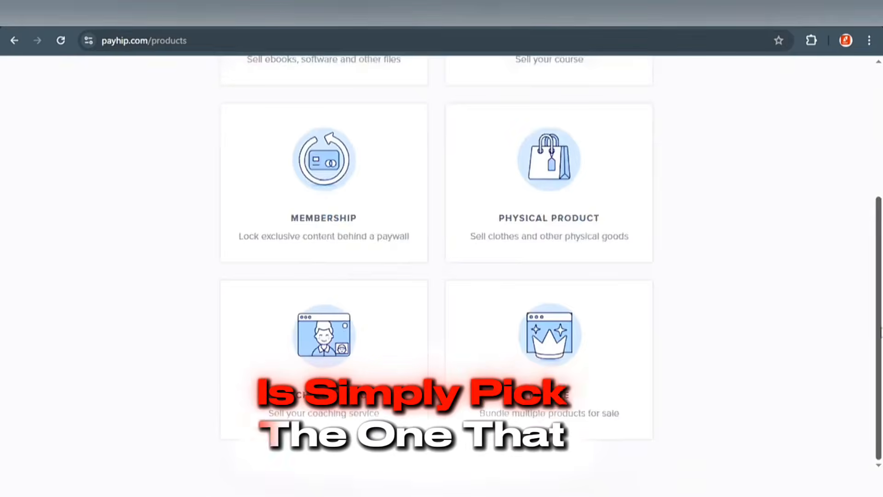
{"action": "scroll", "coordinate": [772, 184], "scroll_direction": "up", "scroll_amount": 4}
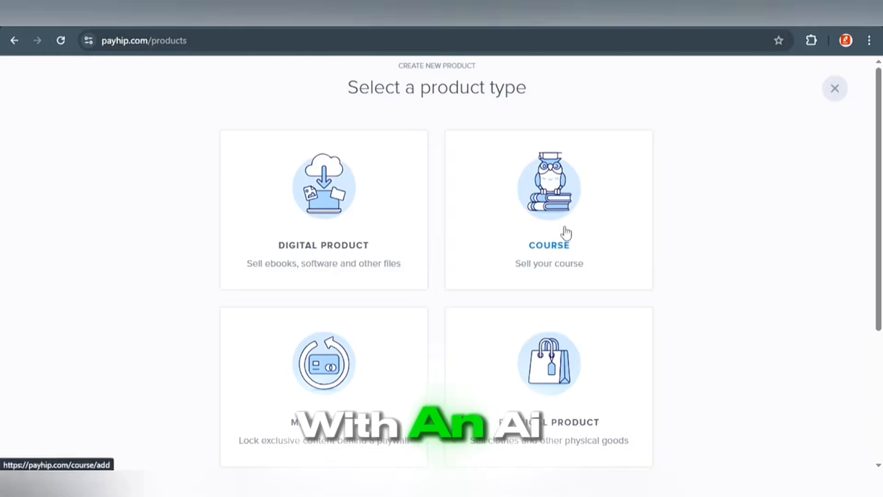
{"action": "left_click", "coordinate": [546, 253]}
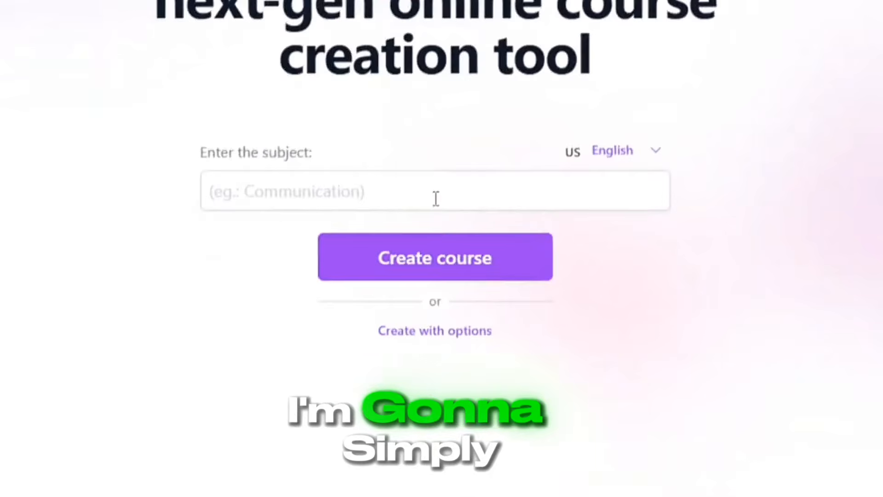
Switch to LearningStudioAI and enter "how to start blogging and make money in 2025" as the course subject
{"action": "left_click", "coordinate": [435, 199]}
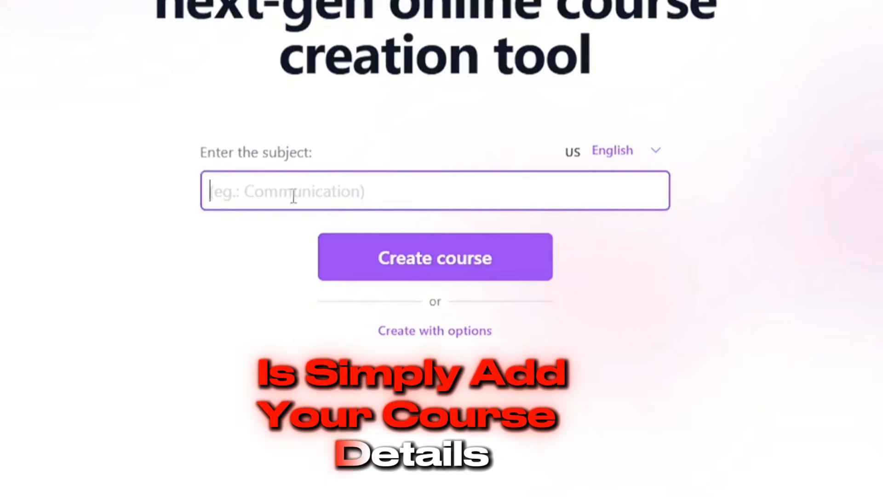
{"action": "left_click_drag", "start_coordinate": [328, 153], "coordinate": [229, 174]}
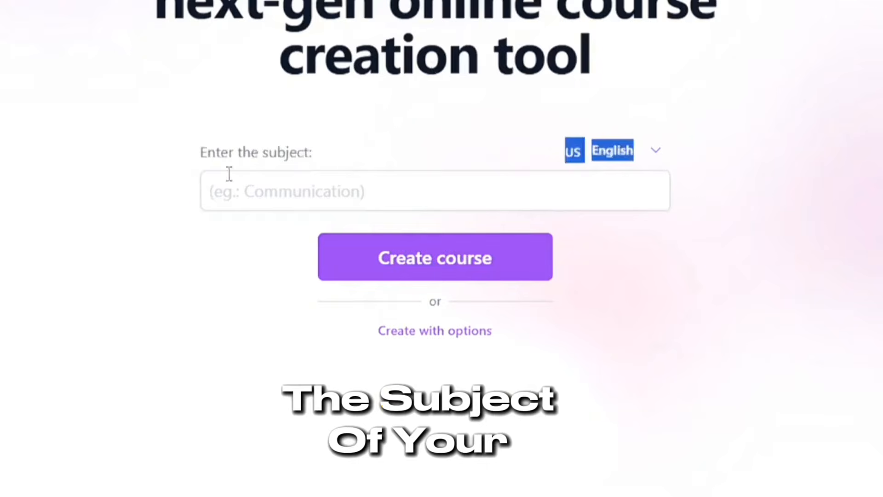
{"action": "left_click", "coordinate": [252, 195]}
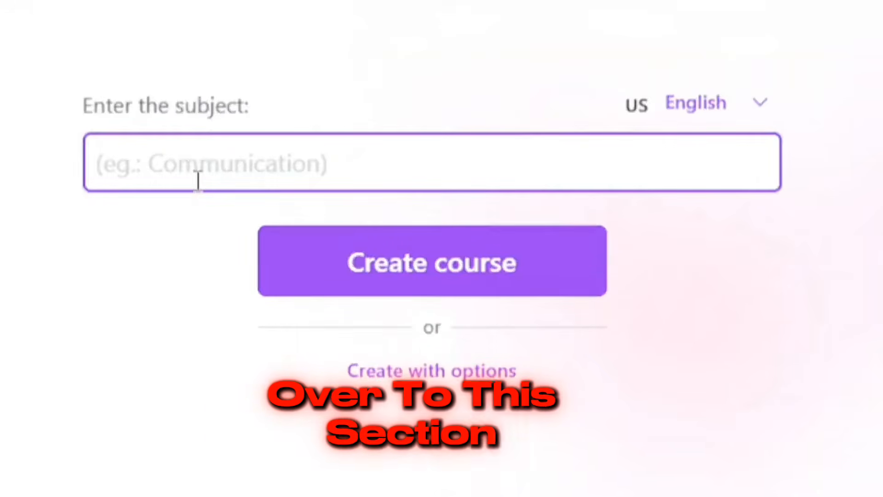
{"action": "type", "text": "ho"}
{"action": "type", "text": "w t"}
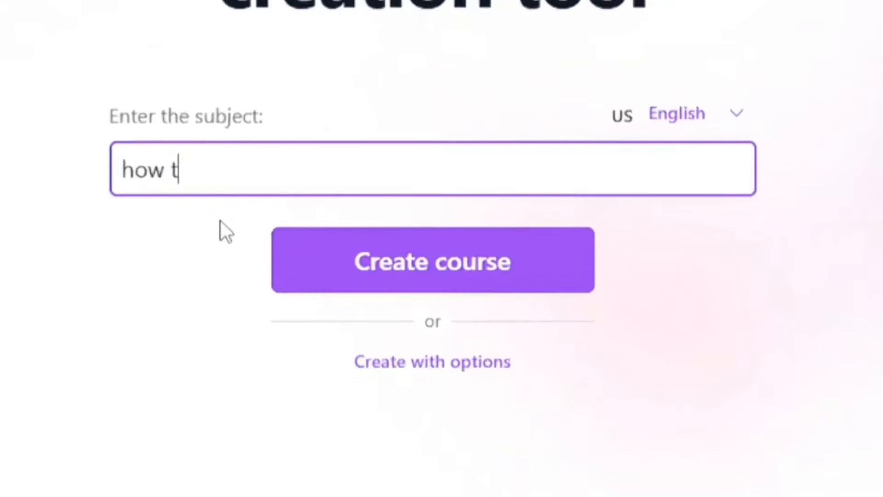
{"action": "type", "text": "o start"}
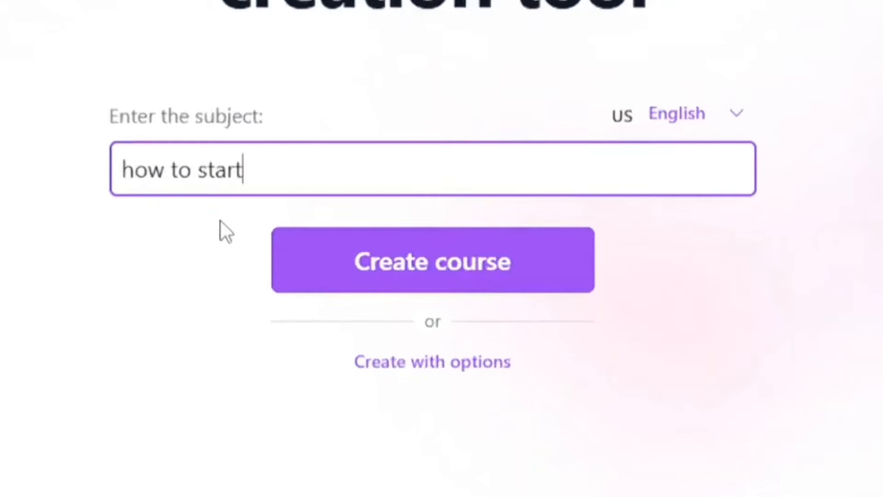
{"action": "type", "text": " blogg"}
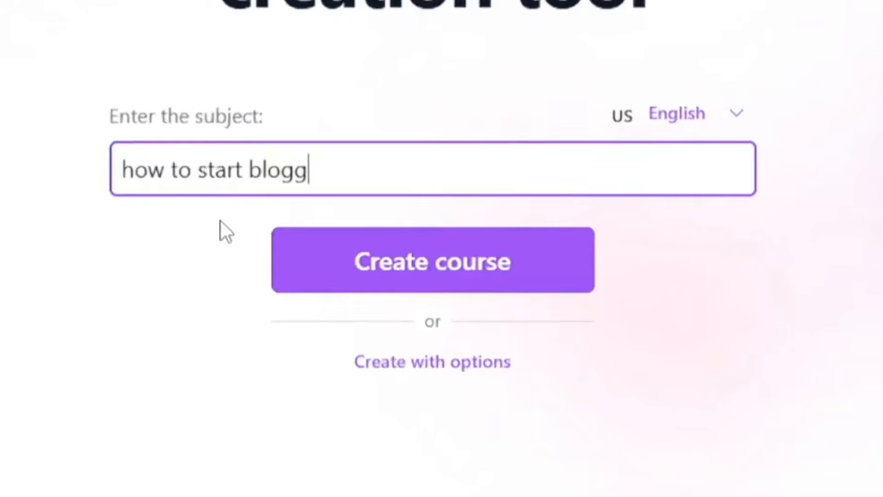
{"action": "type", "text": "ing an"}
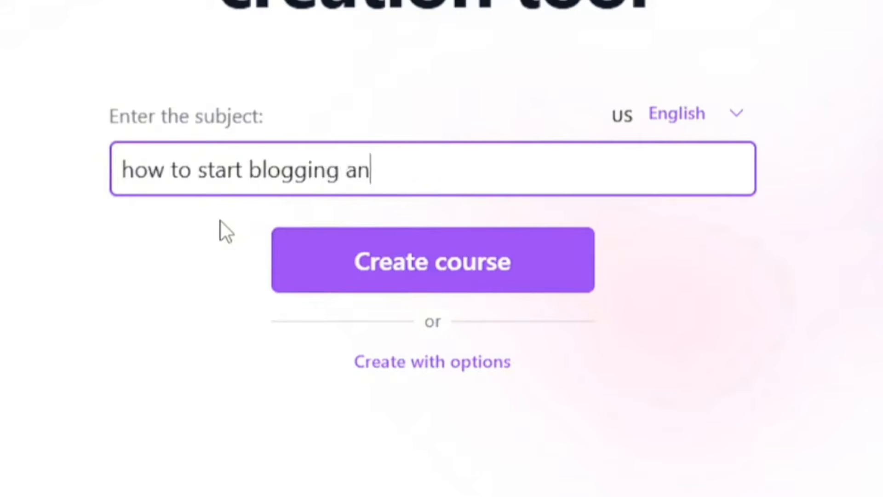
{"action": "type", "text": "d make money in 2025"}
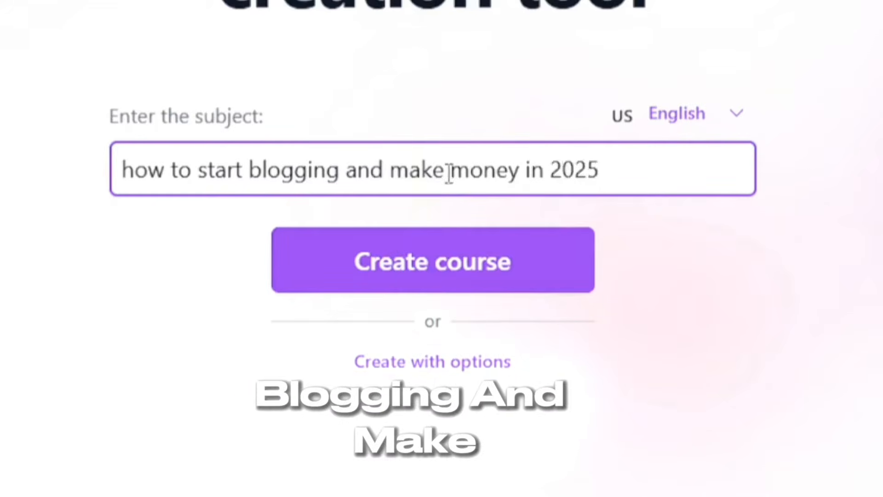
{"action": "left_click", "coordinate": [731, 283]}
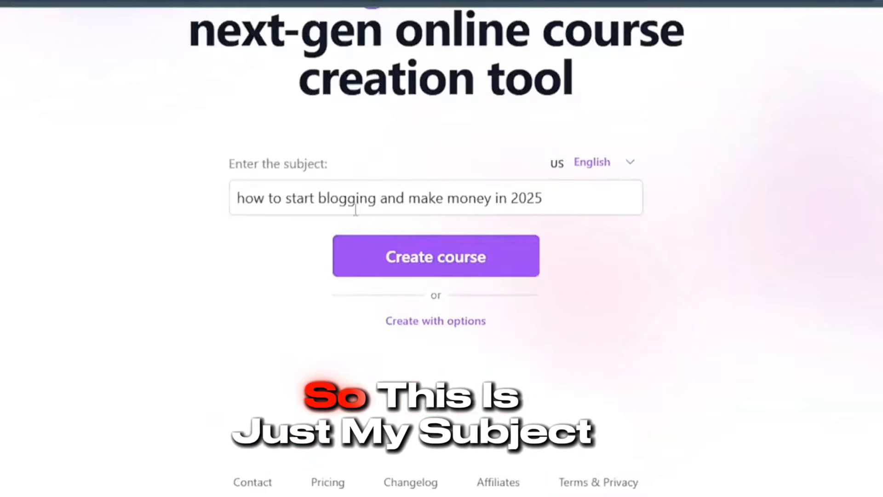
Submit the subject for course creation and sign in with the Google account to reach the new course options
{"action": "left_click", "coordinate": [463, 270]}
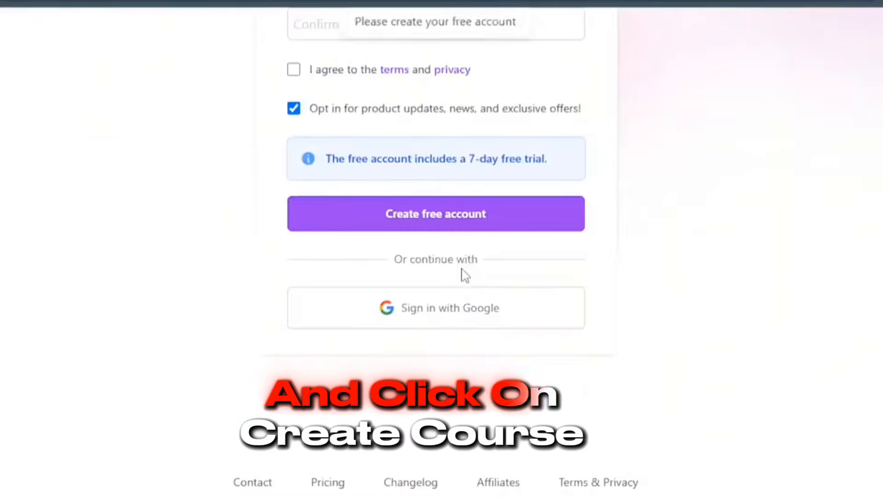
{"action": "left_click", "coordinate": [421, 322]}
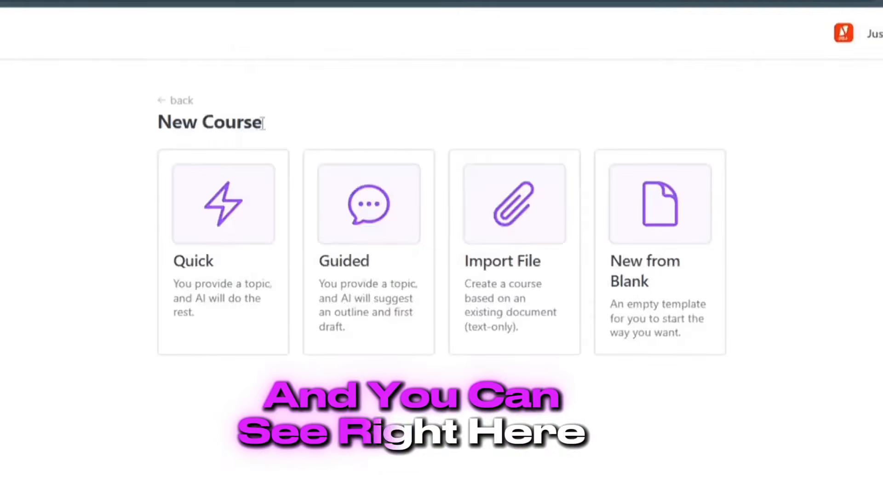
{"action": "left_click_drag", "start_coordinate": [263, 122], "coordinate": [125, 124]}
{"action": "left_click", "coordinate": [92, 151]}
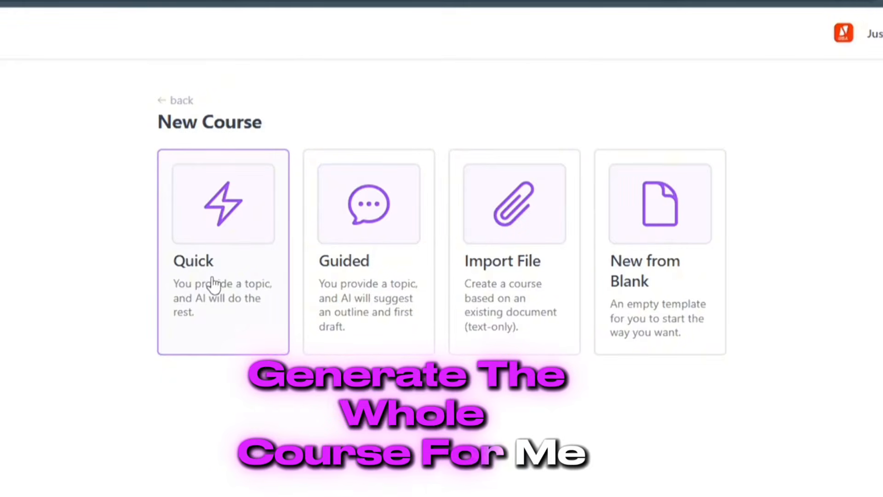
Generate a course with Quick creation, pasting "how to start blogging and make money in 2025" as its subject
{"action": "left_click", "coordinate": [228, 231]}
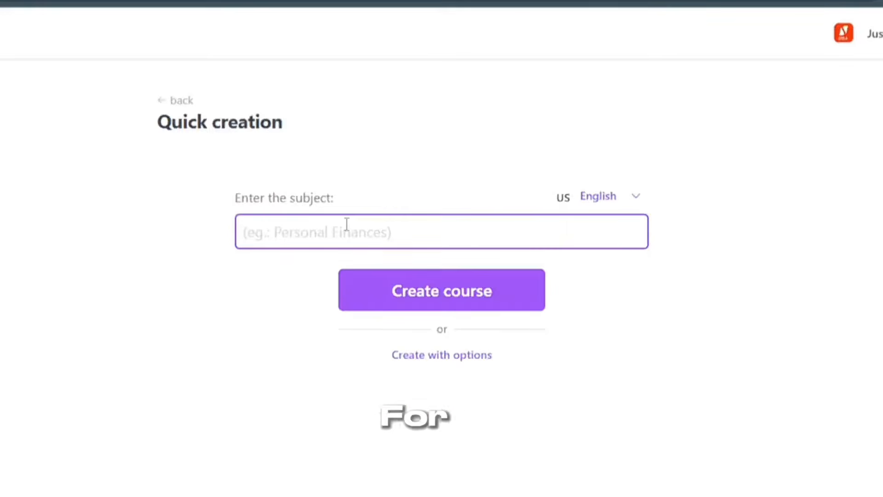
{"action": "right_click", "coordinate": [328, 240]}
{"action": "left_click", "coordinate": [407, 309]}
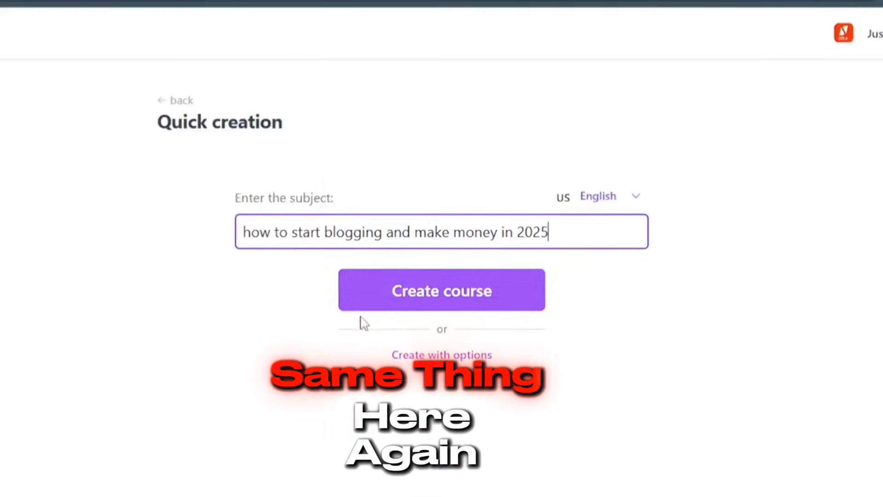
{"action": "left_click", "coordinate": [494, 299]}
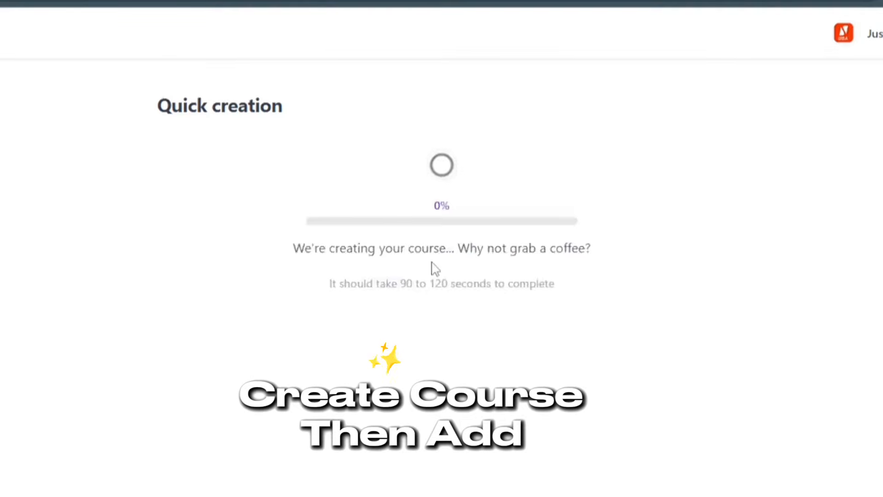
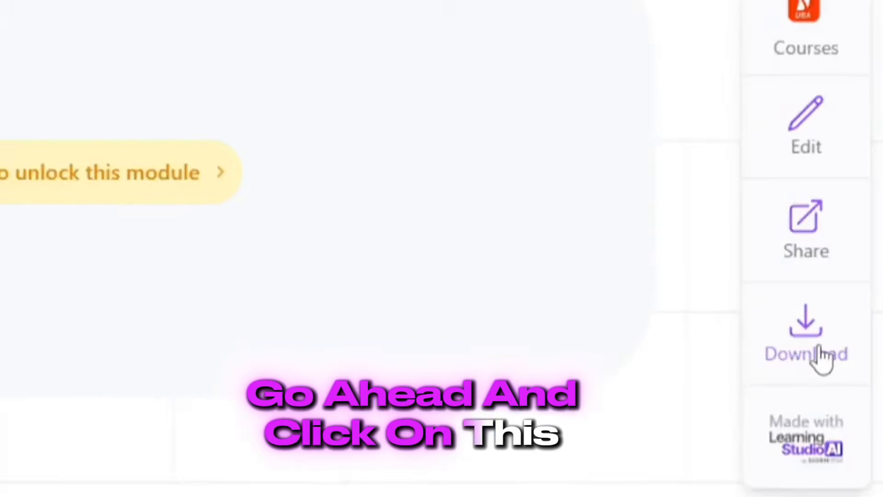
Download the generated blogging course
{"action": "left_click", "coordinate": [819, 357]}
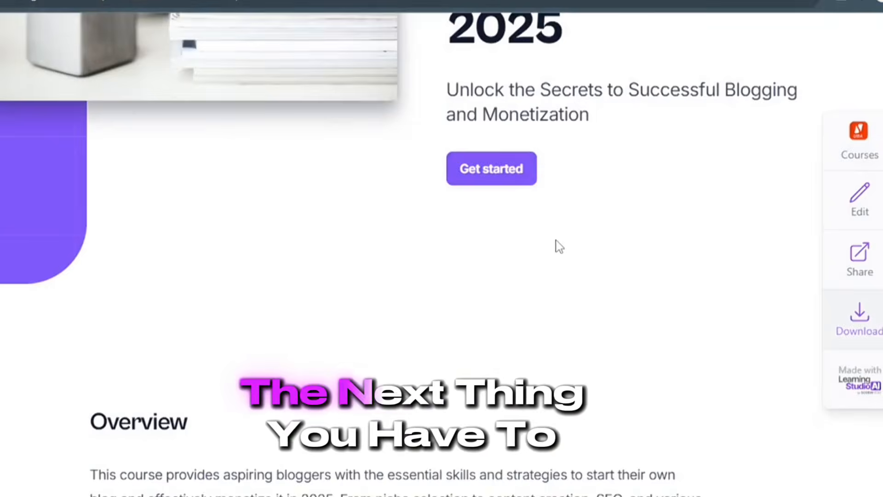
{"action": "scroll", "coordinate": [559, 247], "scroll_direction": "up", "scroll_amount": 2}
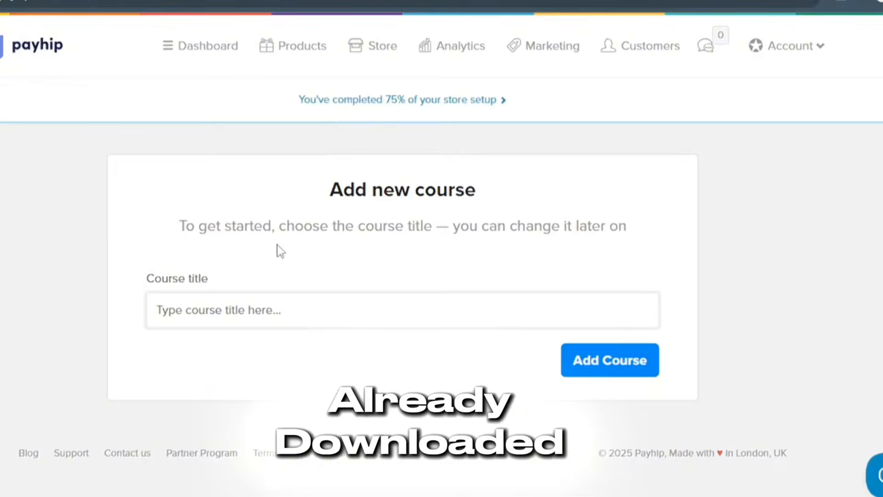
Switch back to Payhip and add the new course with the pasted title "how to start blogging and make money in 2025"
{"action": "left_click", "coordinate": [246, 311]}
{"action": "right_click", "coordinate": [247, 309]}
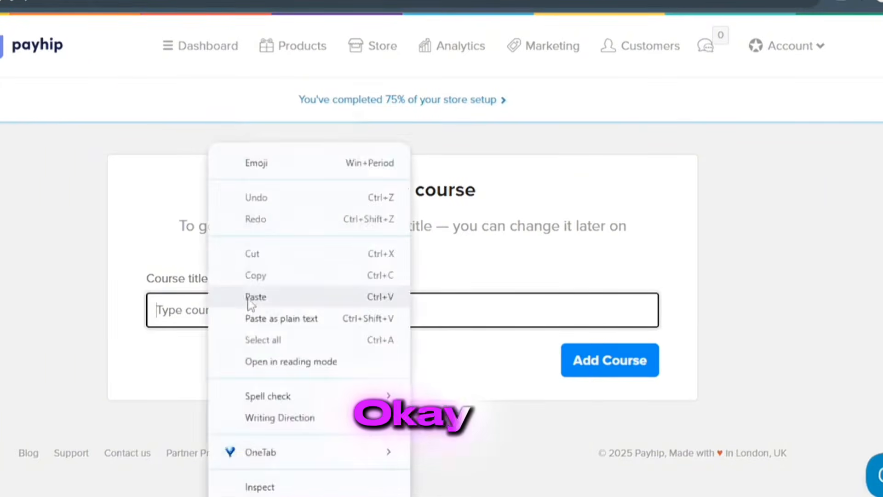
{"action": "left_click", "coordinate": [256, 297]}
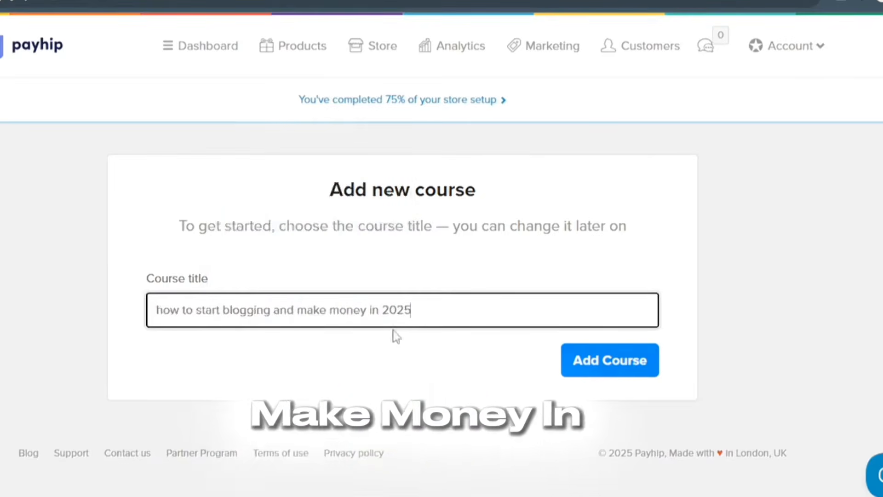
{"action": "left_click", "coordinate": [402, 368]}
{"action": "left_click", "coordinate": [590, 364]}
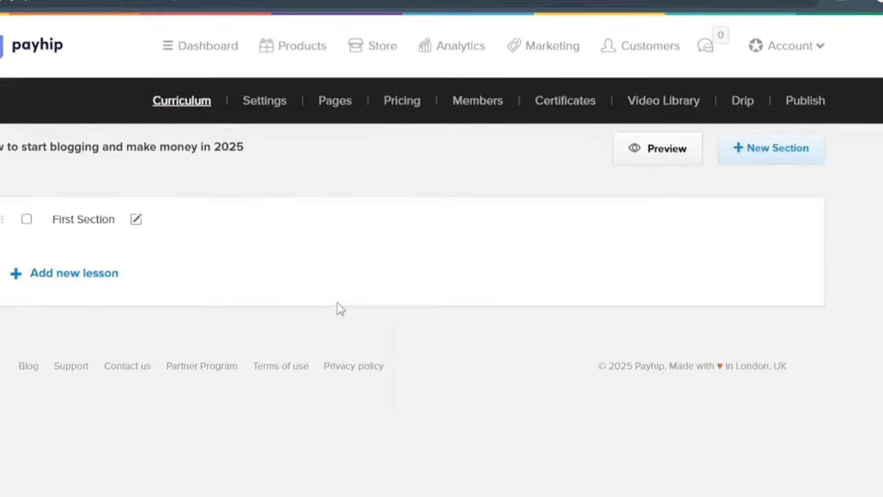
Add a new lesson to First Section and append "Full course" to its default name
{"action": "left_click", "coordinate": [74, 272]}
{"action": "left_click_drag", "start_coordinate": [152, 266], "coordinate": [53, 281]}
{"action": "left_click", "coordinate": [148, 265]}
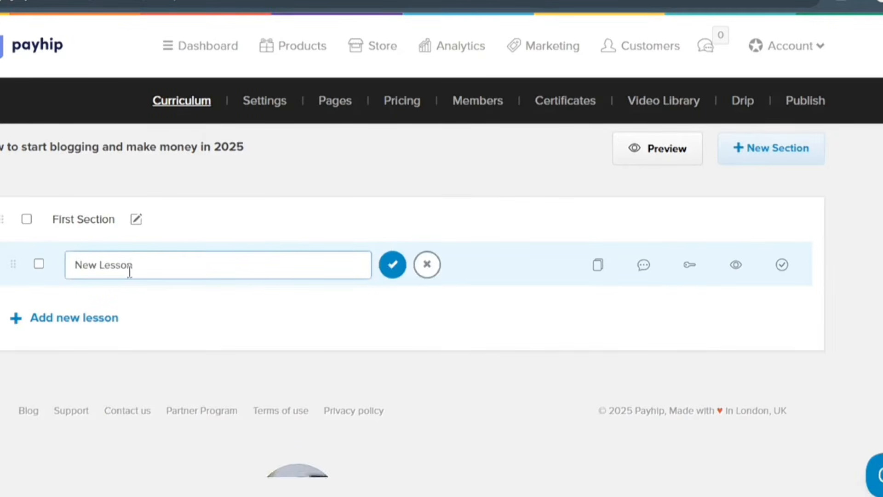
{"action": "type", "text": "Full c"}
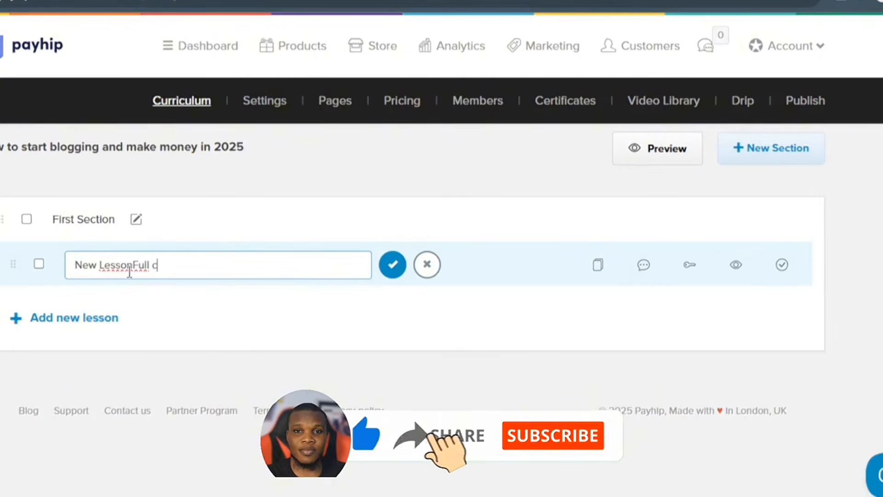
{"action": "type", "text": "ourse"}
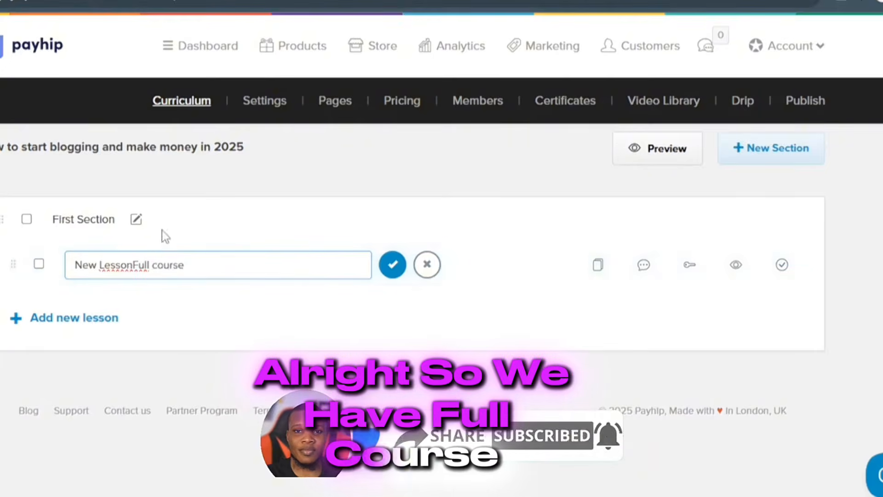
Remove "New Lesson" from the lesson's name so that it reads "Full course", and save the name
{"action": "left_click", "coordinate": [133, 267]}
{"action": "key", "text": "BackSpace"}
{"action": "key", "text": "BackSpace"}
{"action": "key", "text": "BackSpace"}
{"action": "key", "text": "BackSpace"}
{"action": "key", "text": "BackSpace"}
{"action": "key", "text": "BackSpace"}
{"action": "key", "text": "BackSpace"}
{"action": "key", "text": "BackSpace"}
{"action": "key", "text": "BackSpace"}
{"action": "key", "text": "BackSpace"}
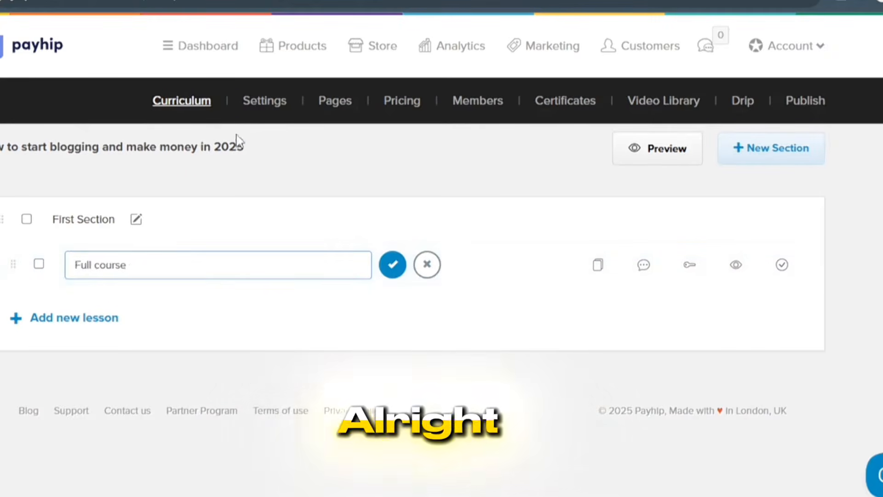
{"action": "key", "text": "Return"}
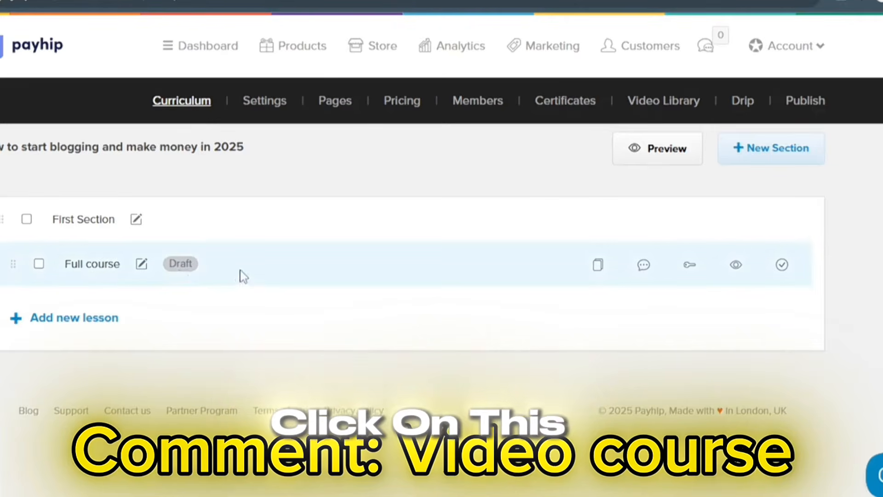
Open the Full course lesson for editing and set its lesson type to Download
{"action": "left_click", "coordinate": [87, 260]}
{"action": "scroll", "coordinate": [400, 299], "scroll_direction": "down", "scroll_amount": 3}
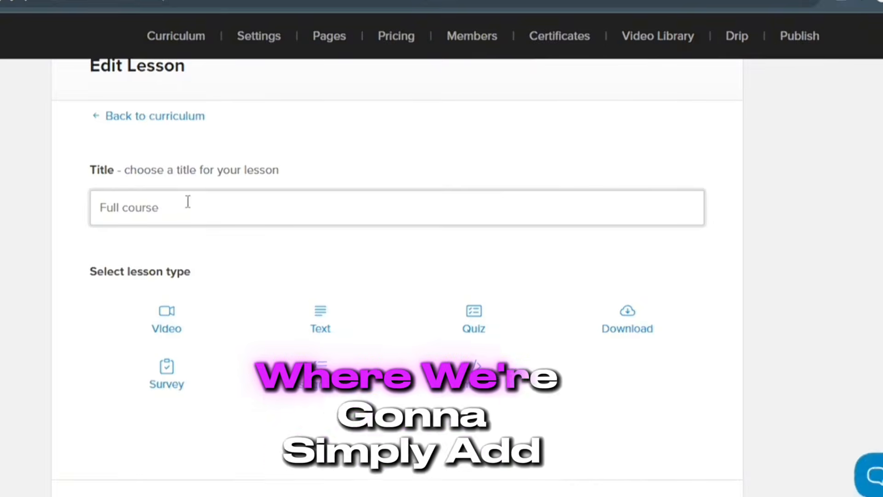
{"action": "left_click", "coordinate": [175, 209]}
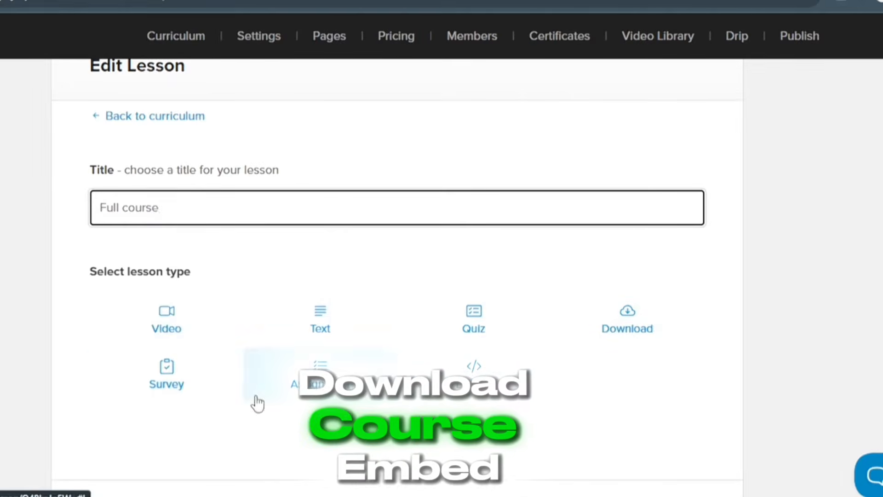
{"action": "left_click", "coordinate": [621, 318]}
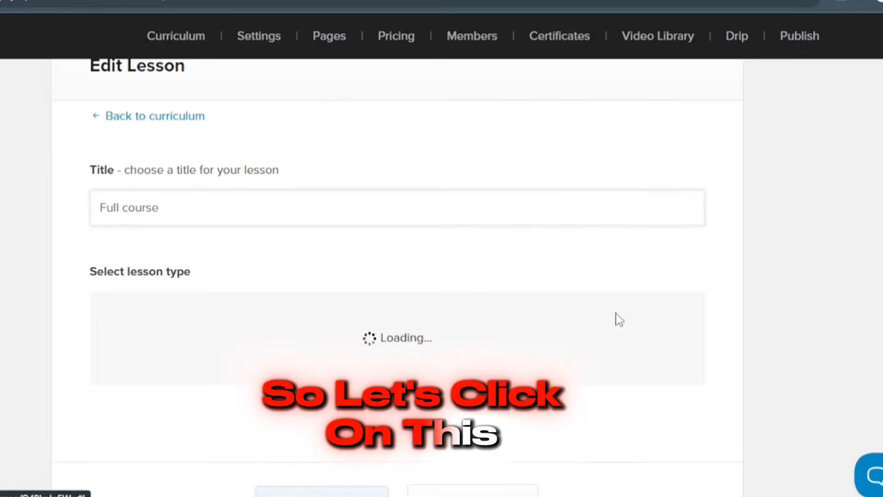
Paste the course title "how to start blogging and make money in 2025" into the lesson's description
{"action": "scroll", "coordinate": [510, 272], "scroll_direction": "down", "scroll_amount": 3}
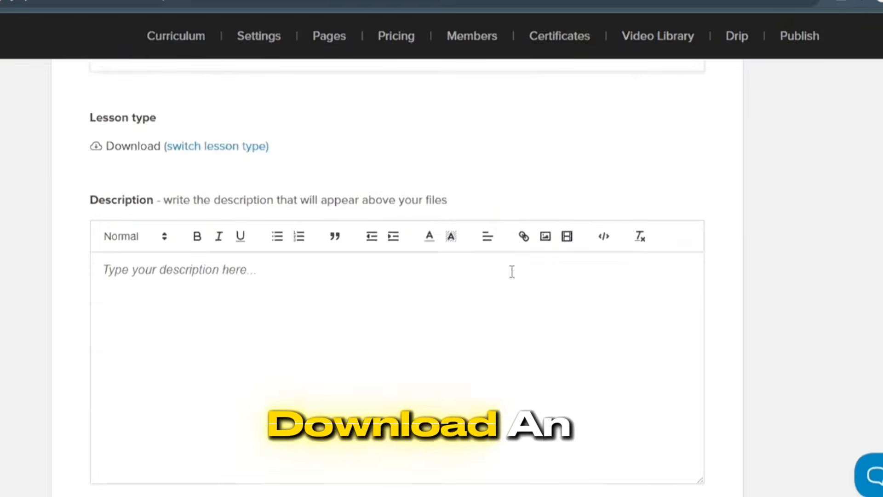
{"action": "scroll", "coordinate": [512, 271], "scroll_direction": "down", "scroll_amount": 2}
{"action": "right_click", "coordinate": [197, 198]}
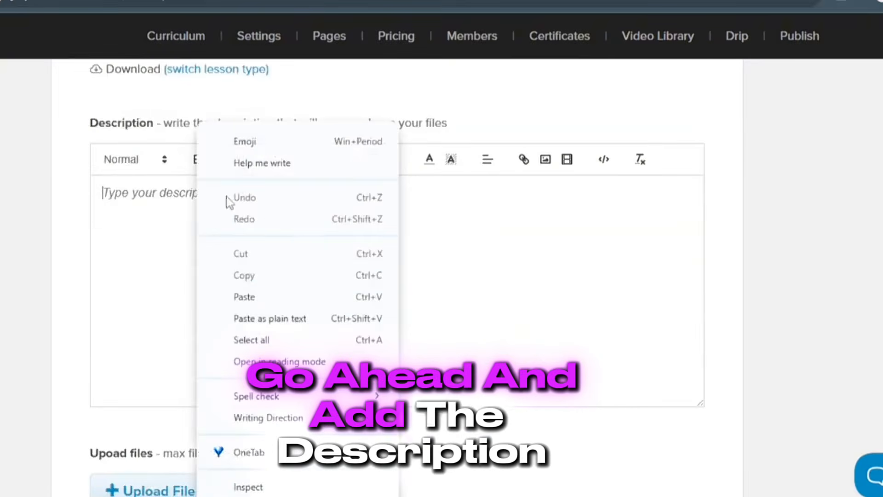
{"action": "left_click", "coordinate": [286, 296]}
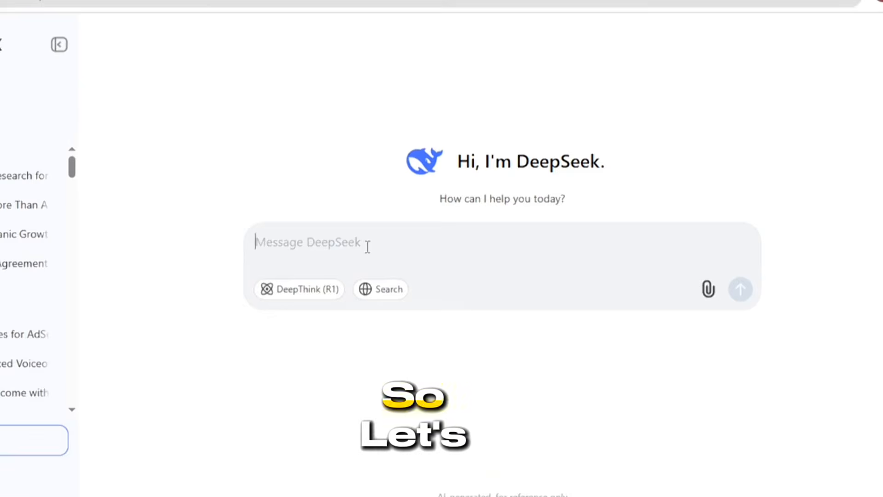
Switch to DeepSeek and send a prompt asking for a good description of the course for the store, with the copied title as the topic
{"action": "type", "text": "i a"}
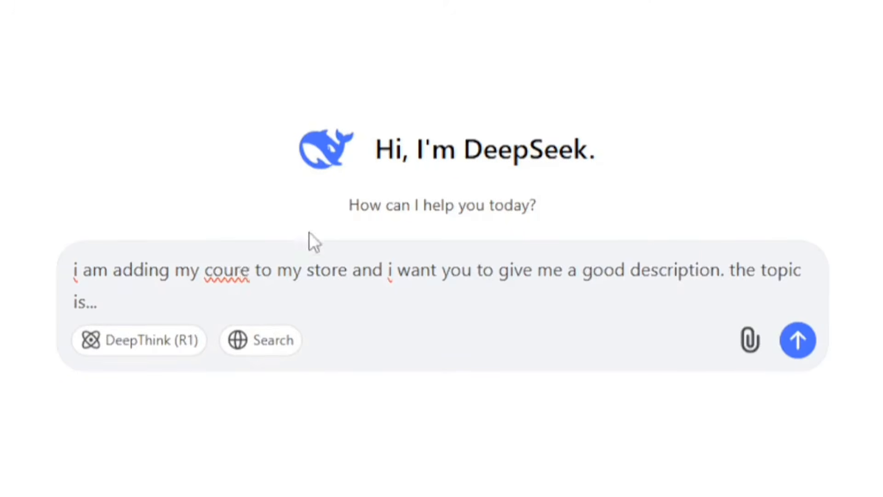
{"action": "left_click", "coordinate": [241, 270]}
{"action": "type", "text": "s"}
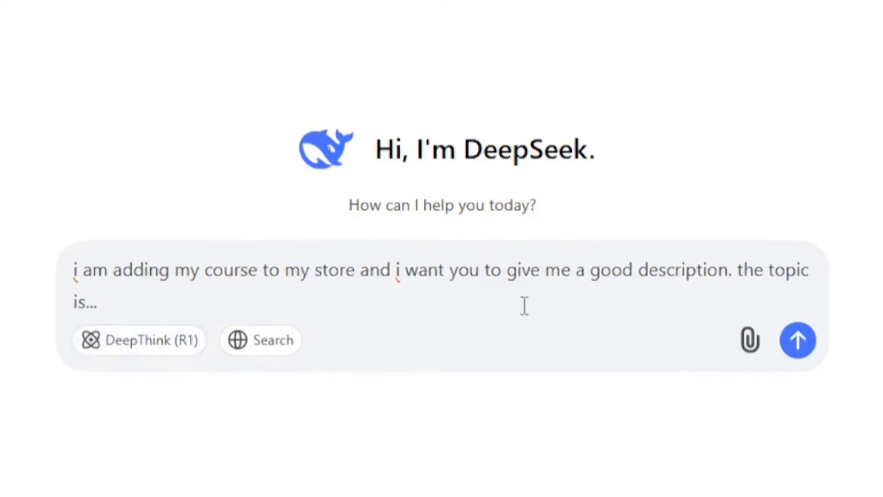
{"action": "right_click", "coordinate": [159, 302]}
{"action": "left_click", "coordinate": [250, 416]}
{"action": "left_click", "coordinate": [797, 339]}
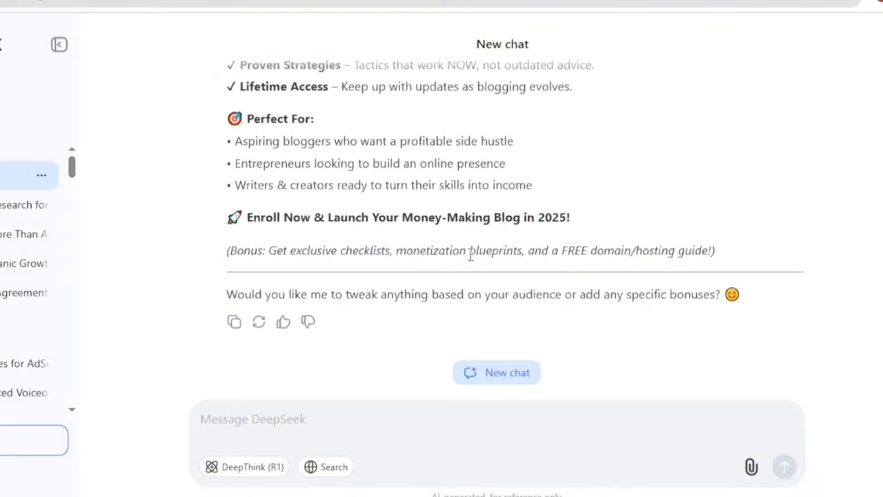
Copy the generated course description from its "Launch Your Blog & Start Making Money in 2025!" heading to the end of the reply
{"action": "scroll", "coordinate": [460, 258], "scroll_direction": "up", "scroll_amount": 15}
{"action": "left_click_drag", "start_coordinate": [227, 117], "coordinate": [263, 470]}
{"action": "right_click", "coordinate": [272, 285]}
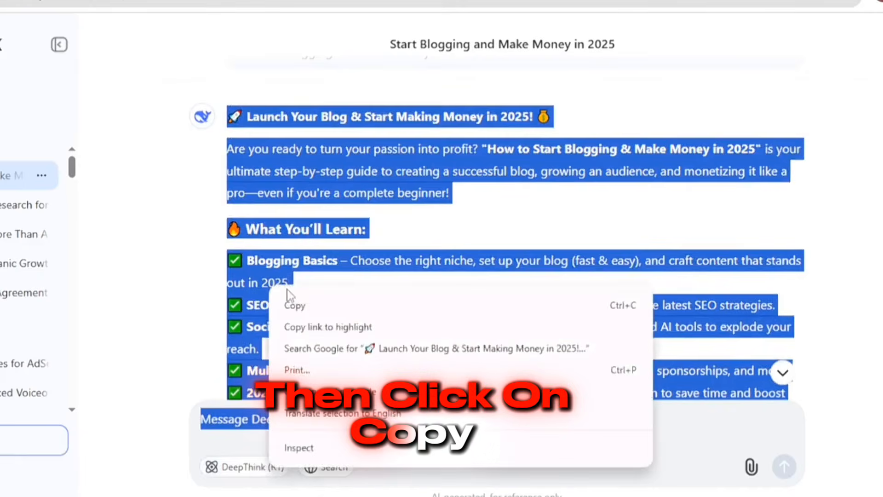
{"action": "left_click", "coordinate": [295, 307]}
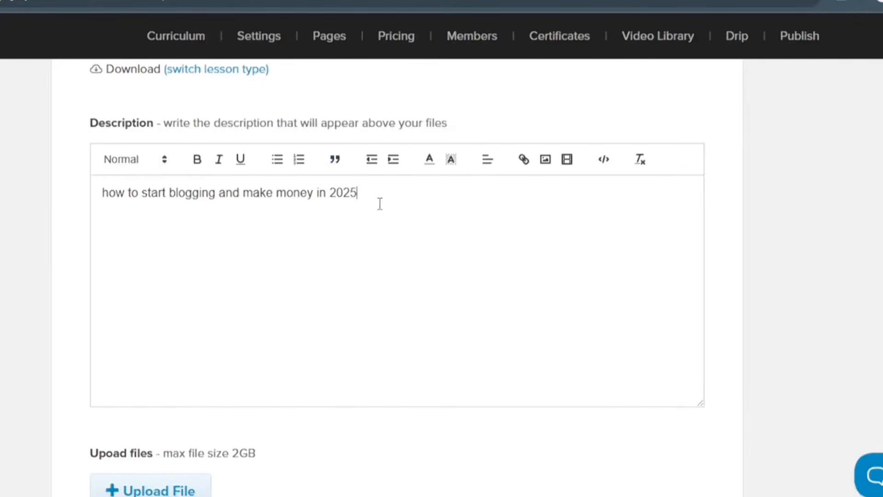
Switch back to Payhip and replace the lesson's description with the copied DeepSeek text
{"action": "left_click_drag", "start_coordinate": [379, 202], "coordinate": [103, 194]}
{"action": "right_click", "coordinate": [144, 200]}
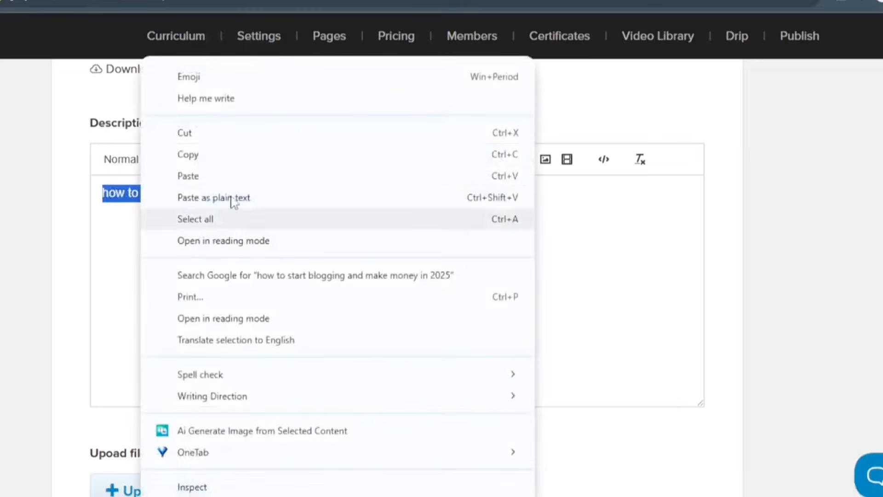
{"action": "left_click", "coordinate": [220, 178]}
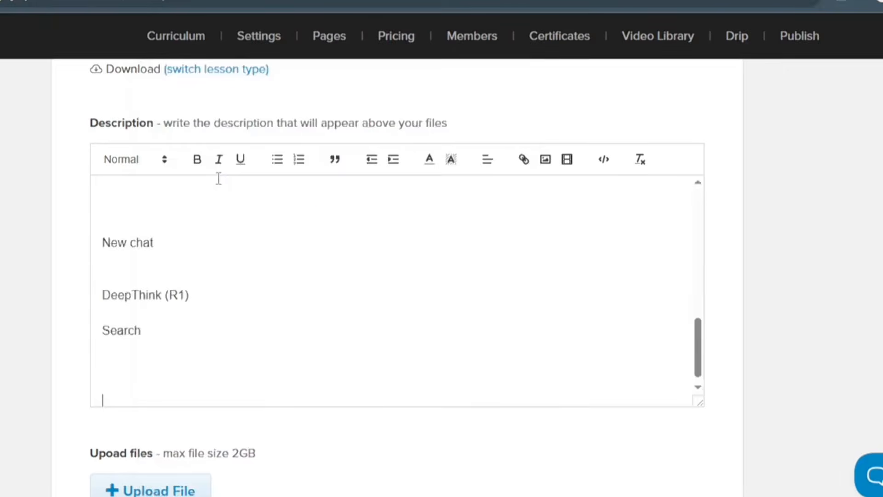
Delete everything after the bonus line in the description, from the "Would you like me to tweak" question to the leftover chat labels
{"action": "scroll", "coordinate": [210, 278], "scroll_direction": "up", "scroll_amount": 2}
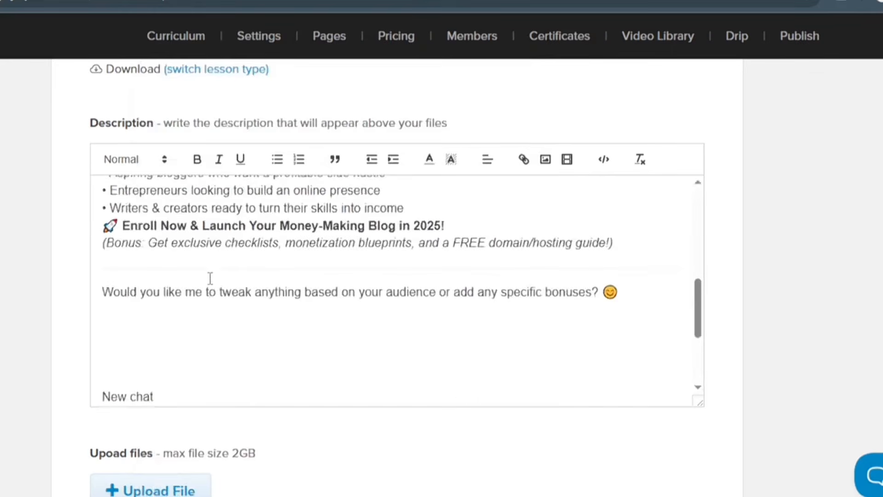
{"action": "left_click_drag", "start_coordinate": [100, 265], "coordinate": [217, 344]}
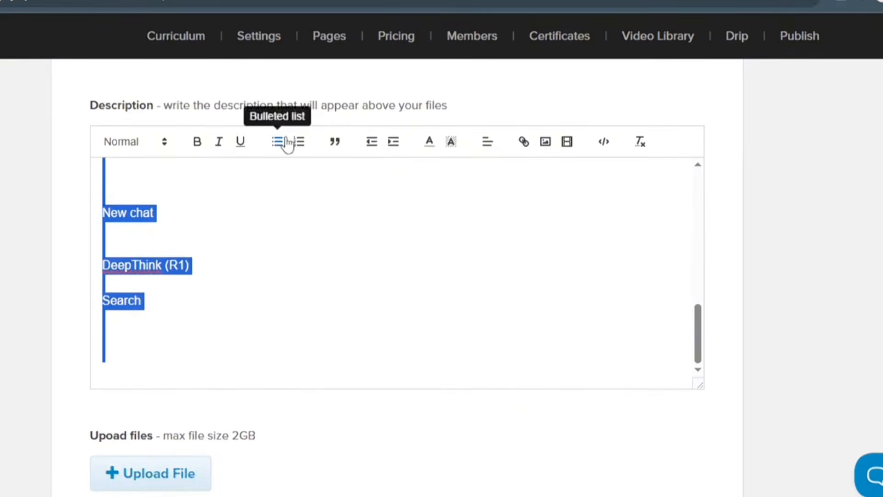
{"action": "key", "text": "BackSpace"}
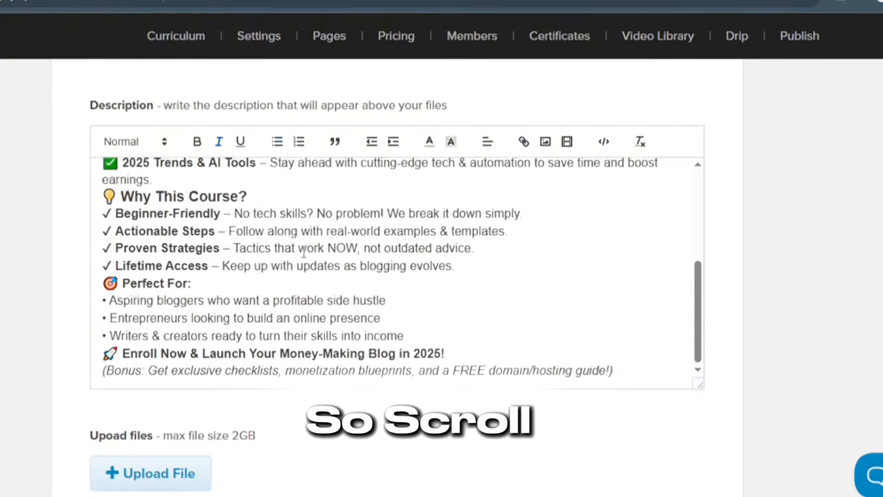
{"action": "scroll", "coordinate": [303, 252], "scroll_direction": "up", "scroll_amount": 5}
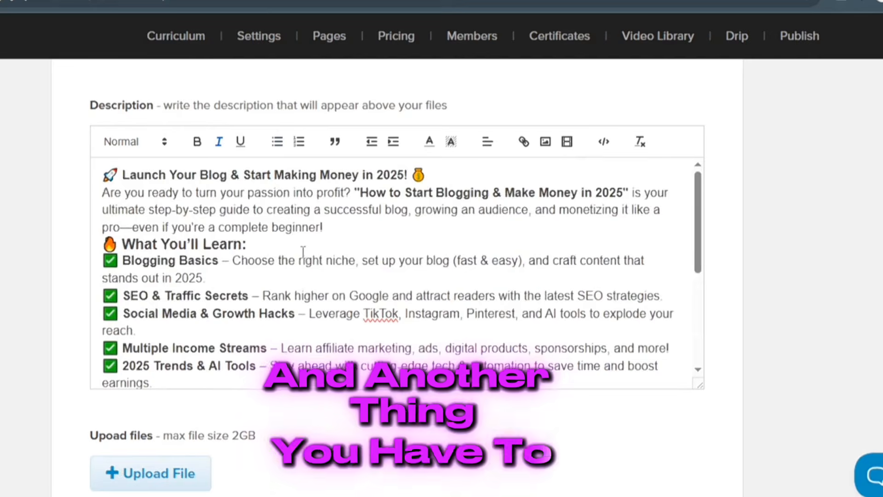
Start a new line below the bonus note at the end of the lesson's description
{"action": "scroll", "coordinate": [303, 252], "scroll_direction": "down", "scroll_amount": 5}
{"action": "scroll", "coordinate": [303, 253], "scroll_direction": "down", "scroll_amount": 5}
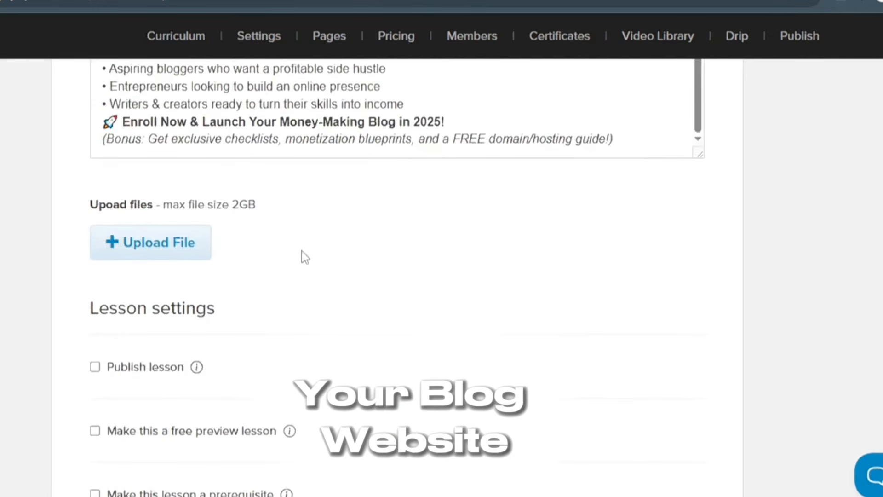
{"action": "scroll", "coordinate": [302, 250], "scroll_direction": "up", "scroll_amount": 2}
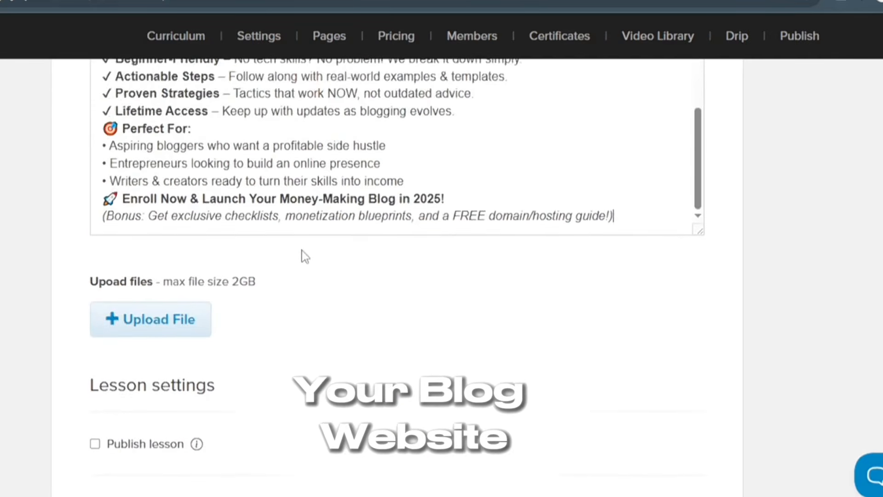
{"action": "left_click", "coordinate": [638, 214]}
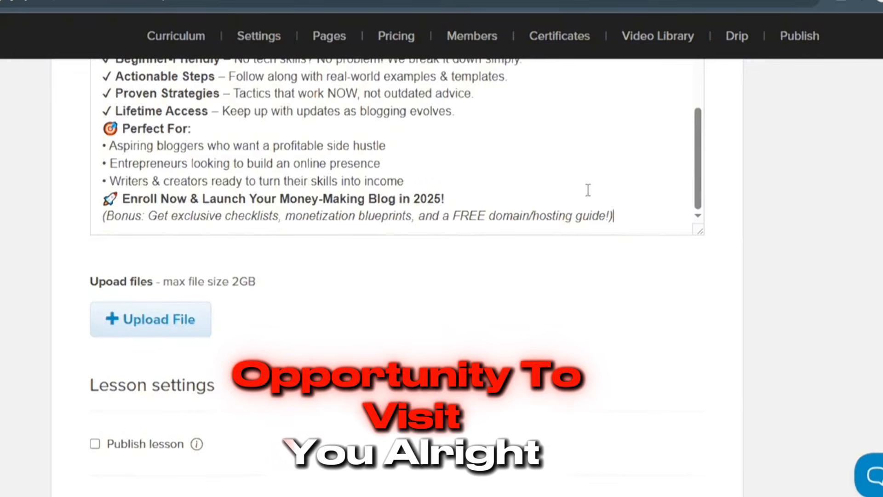
{"action": "key", "text": "Return"}
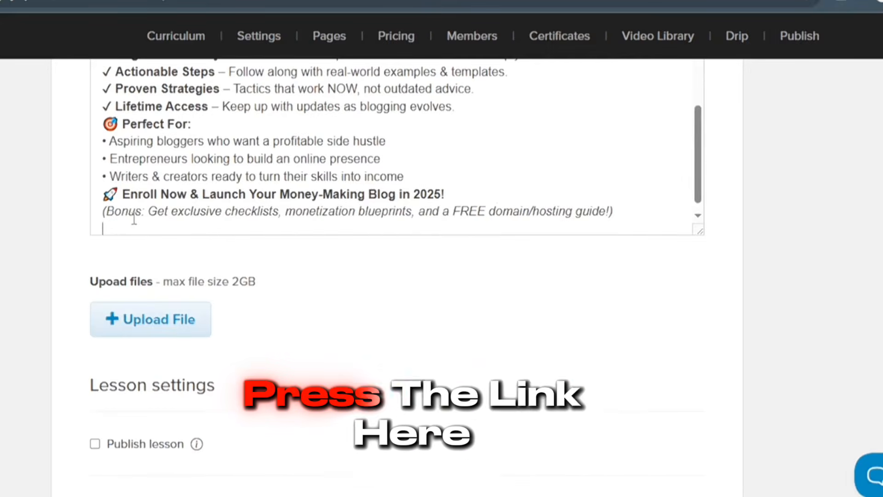
{"action": "right_click", "coordinate": [132, 234]}
{"action": "left_click", "coordinate": [299, 298]}
Link the words "Start Making Money in 2025!" in the description's heading to the copied blog website URL
{"action": "left_click_drag", "start_coordinate": [243, 252], "coordinate": [417, 242]}
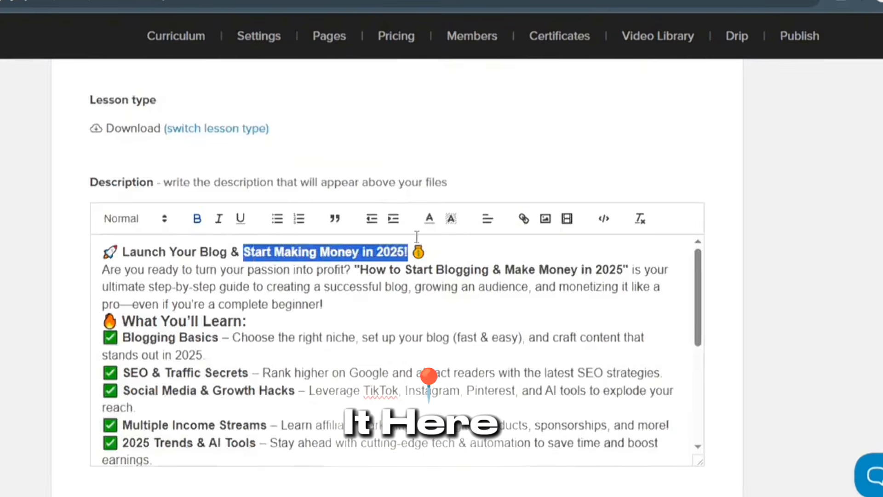
{"action": "left_click", "coordinate": [523, 219]}
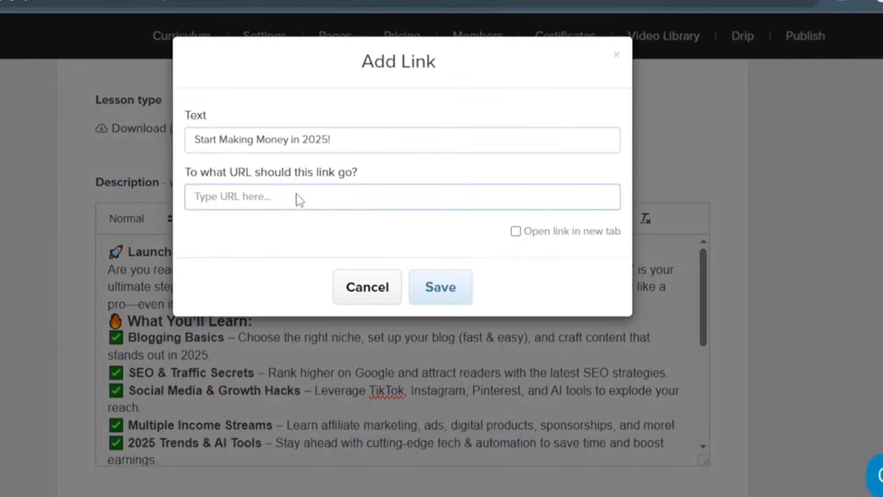
{"action": "right_click", "coordinate": [298, 194]}
{"action": "left_click", "coordinate": [374, 299]}
{"action": "left_click", "coordinate": [448, 294]}
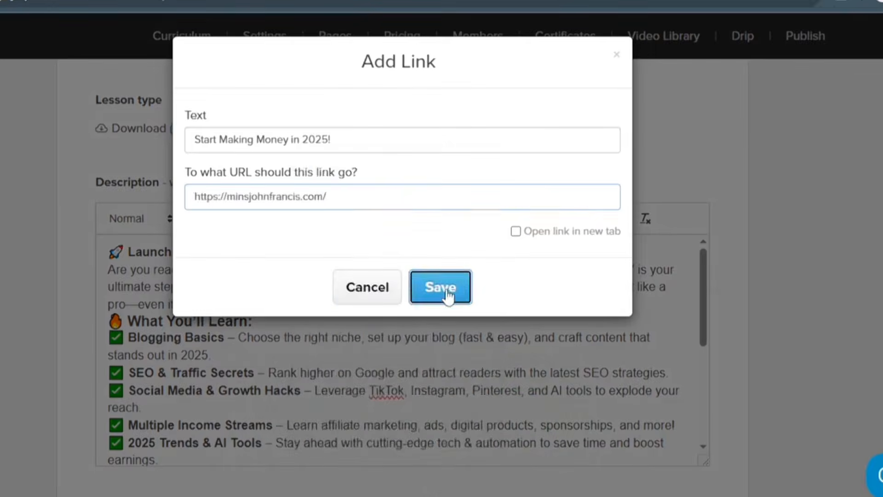
{"action": "left_click", "coordinate": [357, 316]}
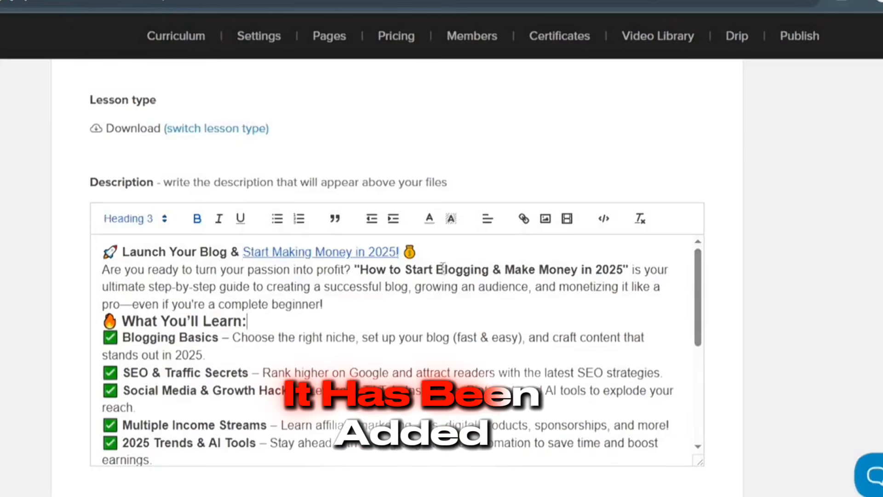
Upload the "ebook-How-to-Start-a-Blog" PDF to the lesson and save the lesson as published with discussions enabled
{"action": "scroll", "coordinate": [286, 343], "scroll_direction": "down", "scroll_amount": 2}
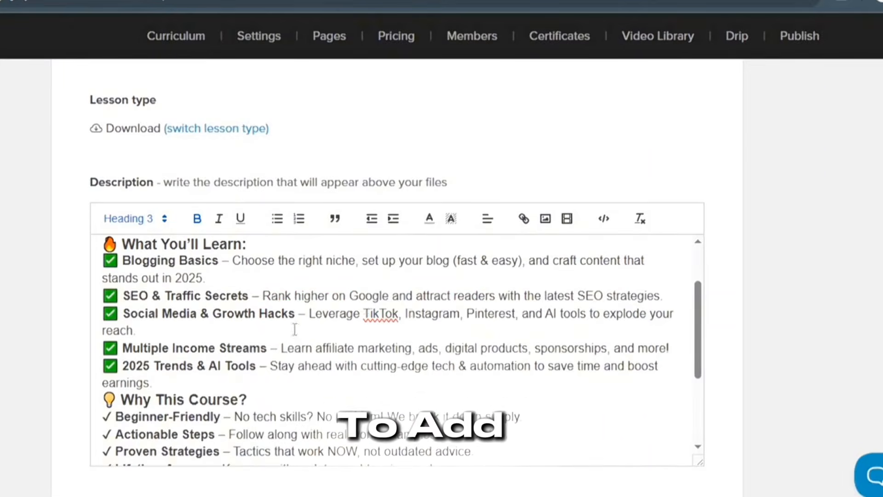
{"action": "scroll", "coordinate": [396, 327], "scroll_direction": "down", "scroll_amount": 2}
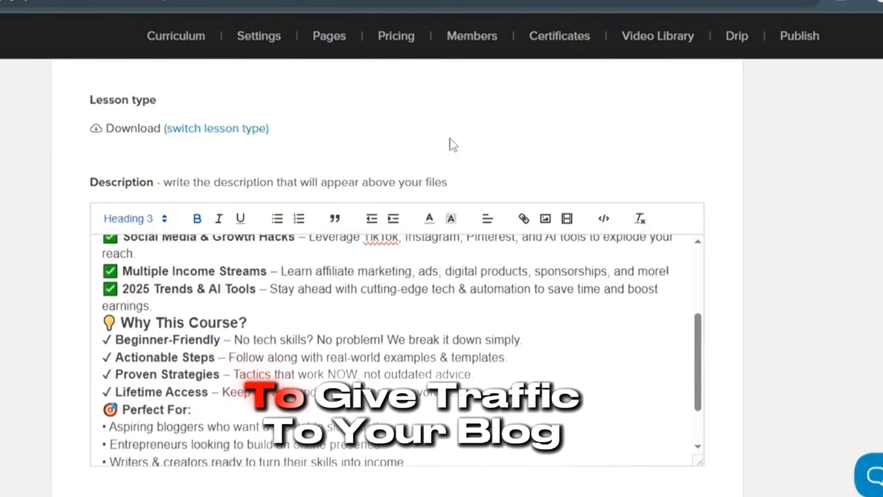
{"action": "scroll", "coordinate": [459, 134], "scroll_direction": "down", "scroll_amount": 5}
{"action": "scroll", "coordinate": [453, 134], "scroll_direction": "down", "scroll_amount": 2}
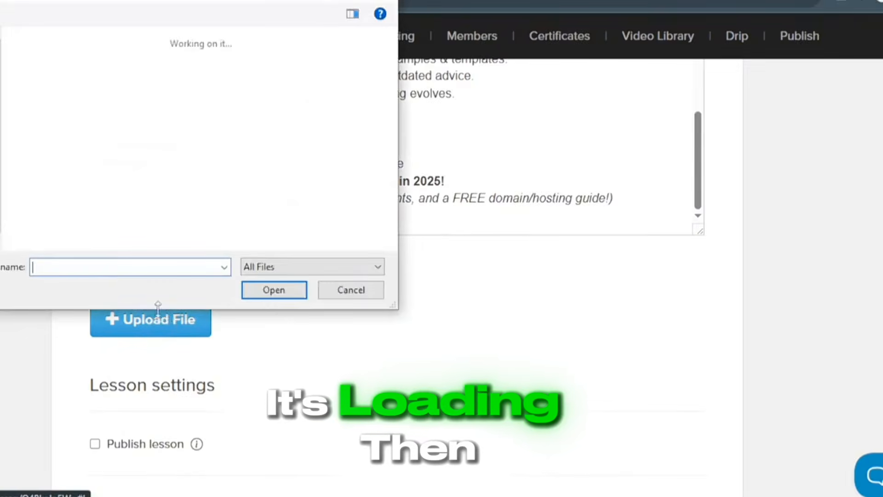
{"action": "left_click", "coordinate": [60, 113]}
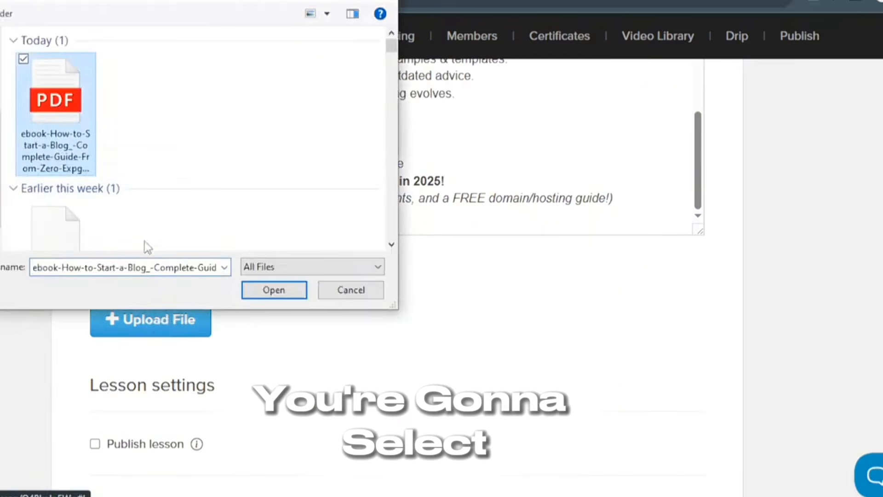
{"action": "left_click", "coordinate": [286, 291]}
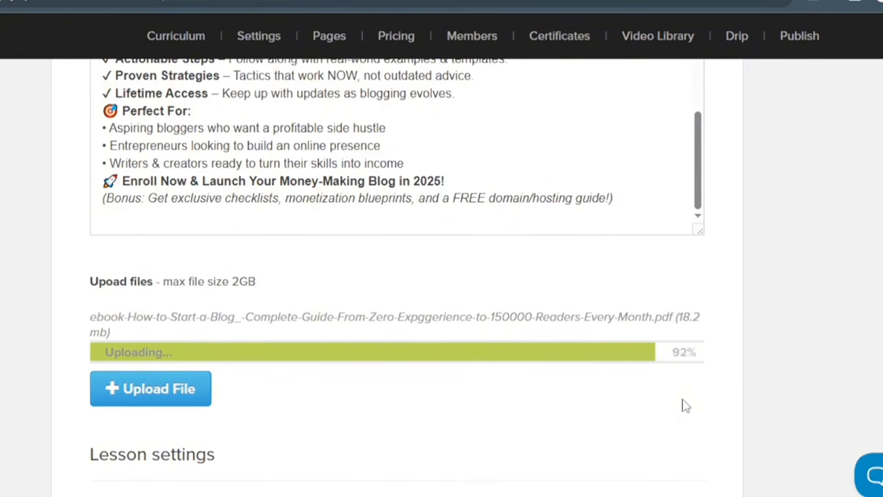
{"action": "scroll", "coordinate": [511, 365], "scroll_direction": "down", "scroll_amount": 8}
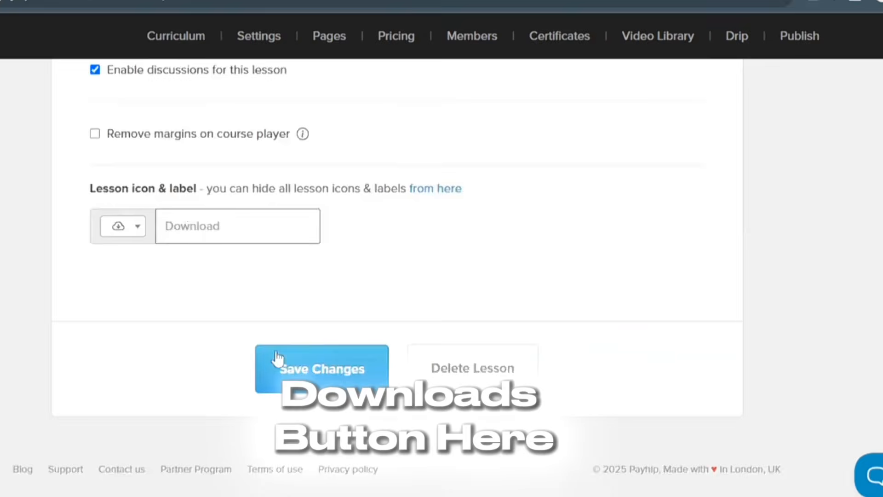
{"action": "left_click", "coordinate": [348, 382]}
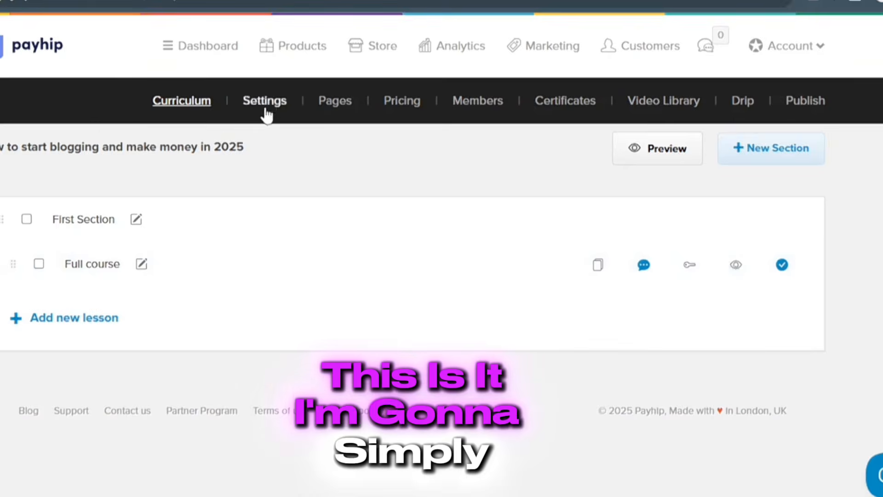
Upload the image "Untitled design (1)" as the product thumbnail in the course's basic settings
{"action": "left_click", "coordinate": [265, 102]}
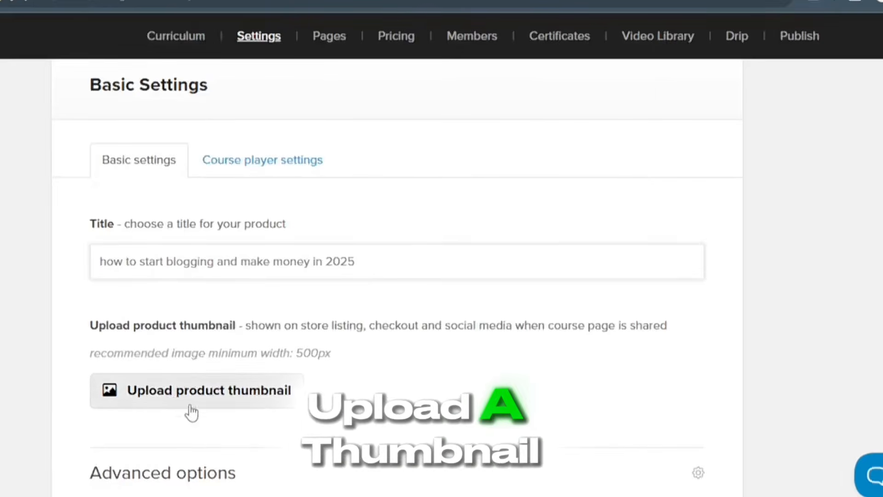
{"action": "scroll", "coordinate": [293, 380], "scroll_direction": "down", "scroll_amount": 1}
{"action": "left_click", "coordinate": [239, 318]}
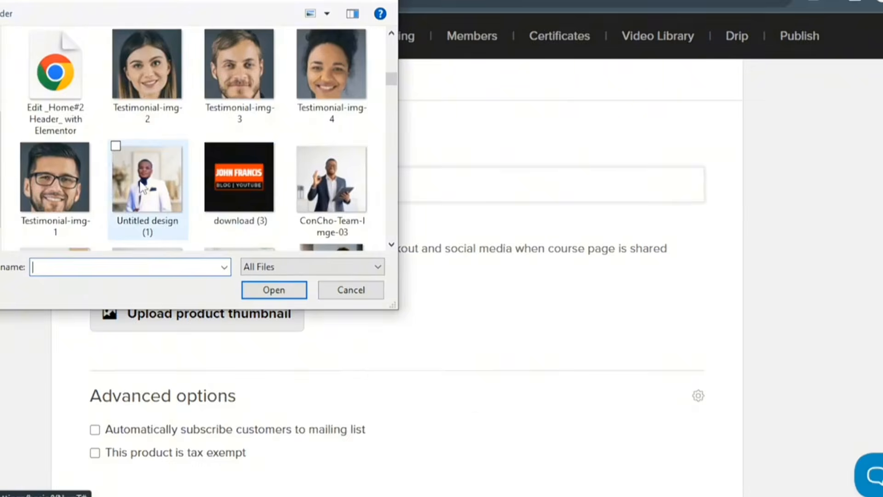
{"action": "left_click", "coordinate": [141, 185]}
{"action": "left_click", "coordinate": [277, 291]}
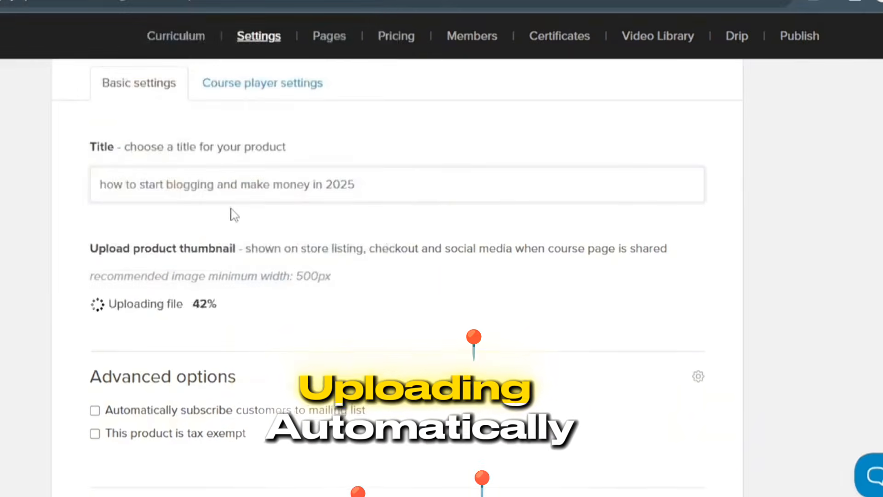
Turn on automatic mailing-list subscription for customers, fill in the author's first and last name, and save the course settings
{"action": "scroll", "coordinate": [104, 191], "scroll_direction": "down", "scroll_amount": 5}
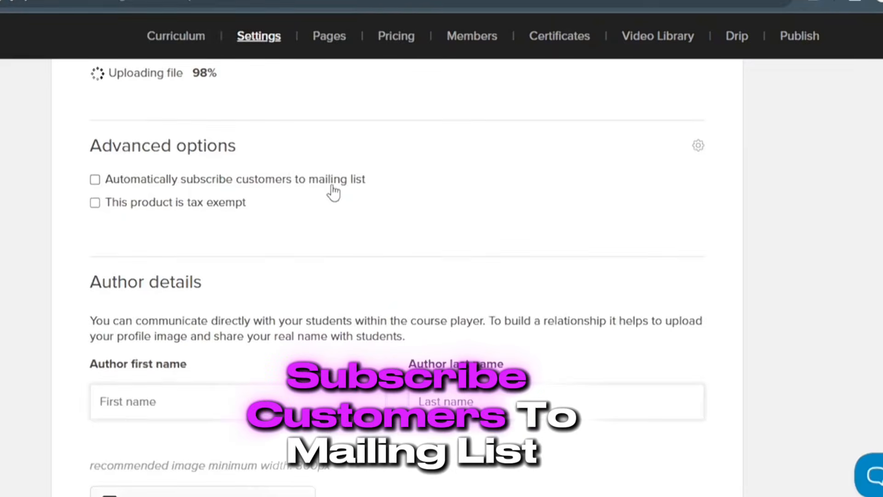
{"action": "left_click", "coordinate": [94, 180]}
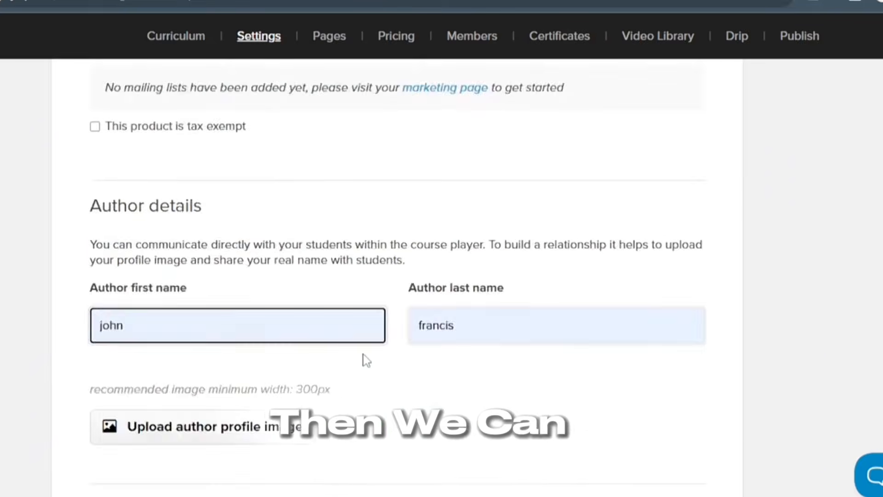
{"action": "scroll", "coordinate": [362, 359], "scroll_direction": "down", "scroll_amount": 7}
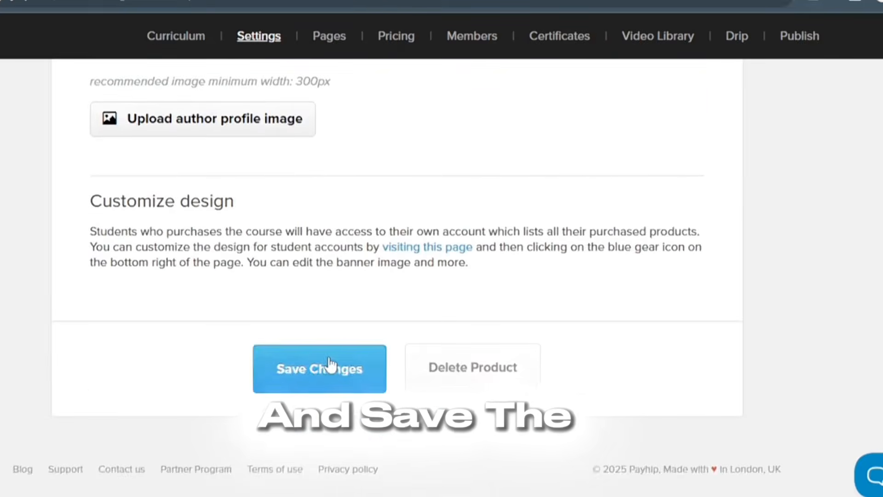
{"action": "left_click", "coordinate": [329, 361]}
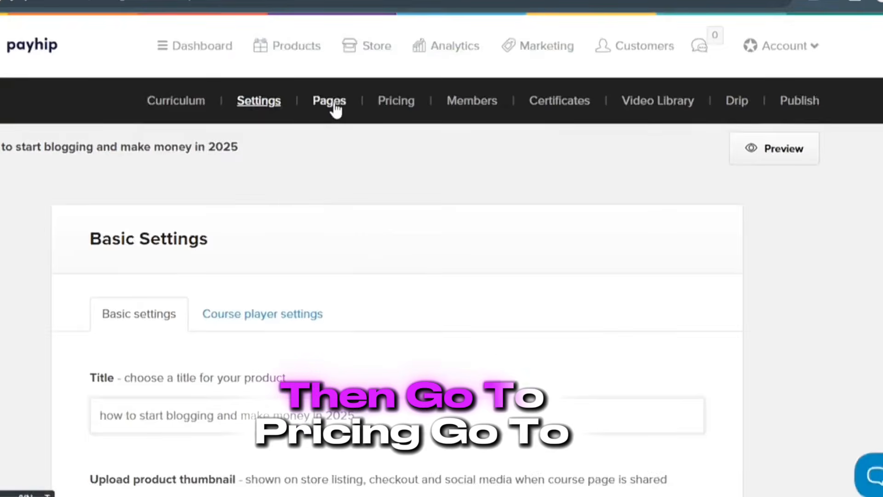
Start adding a one-time purchase pricing plan to the course
{"action": "left_click", "coordinate": [334, 106]}
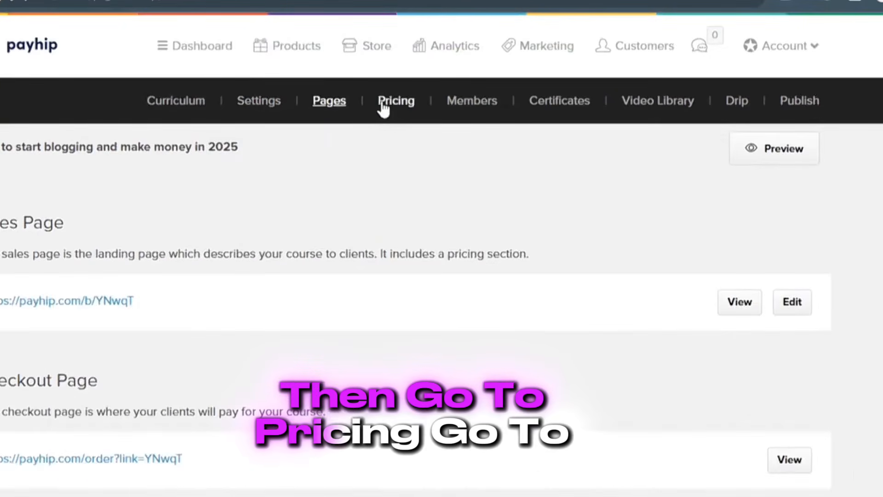
{"action": "left_click", "coordinate": [412, 100]}
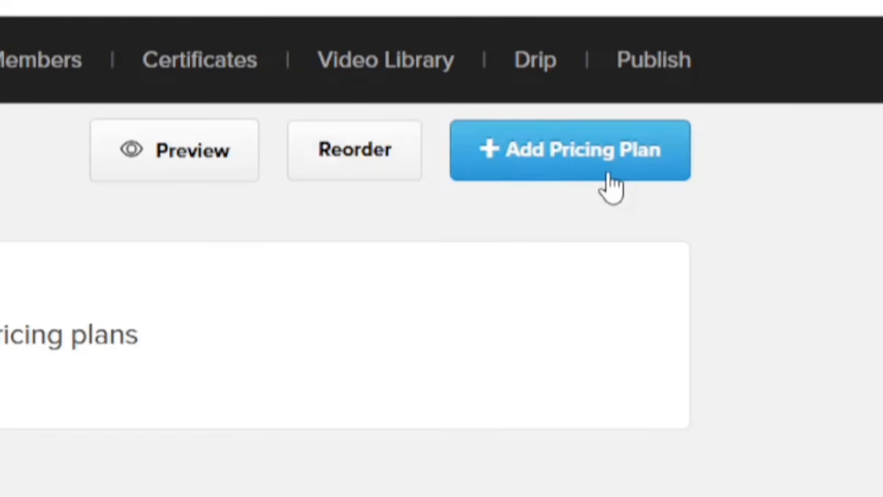
{"action": "left_click", "coordinate": [600, 175]}
{"action": "left_click", "coordinate": [286, 155]}
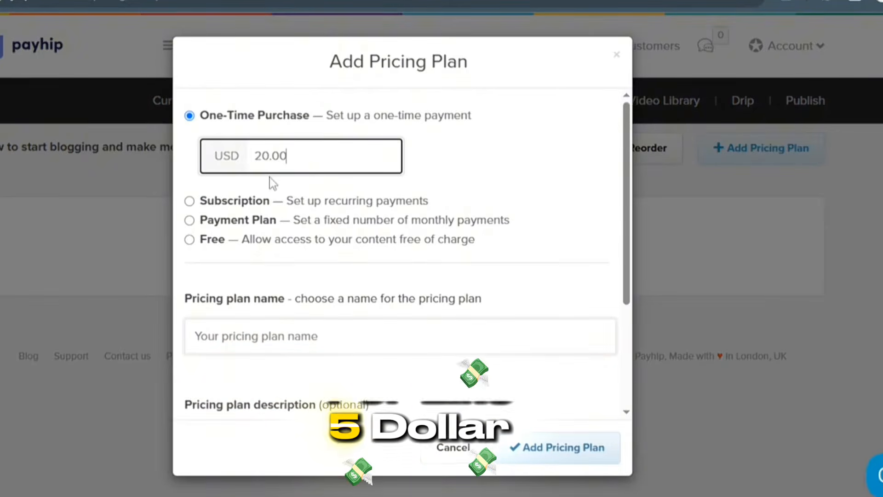
{"action": "left_click", "coordinate": [317, 126]}
{"action": "left_click", "coordinate": [318, 141]}
{"action": "left_click", "coordinate": [318, 134]}
{"action": "left_click_drag", "start_coordinate": [471, 116], "coordinate": [321, 123]}
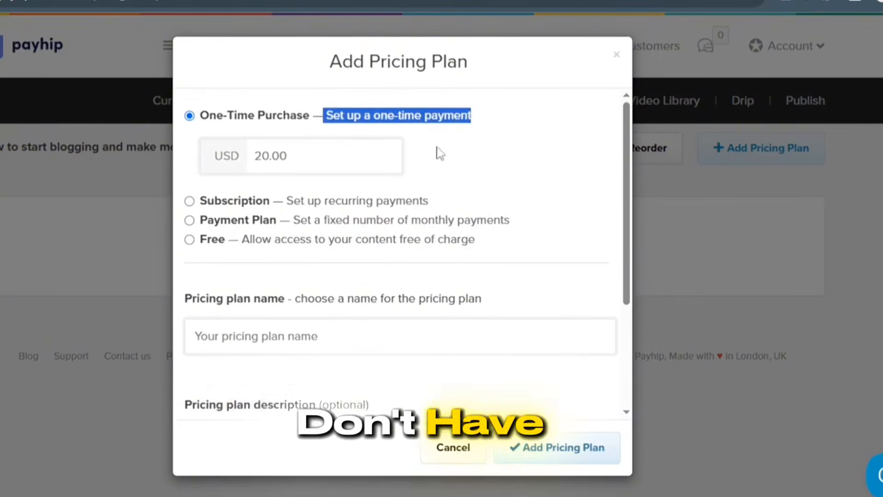
{"action": "left_click", "coordinate": [472, 203]}
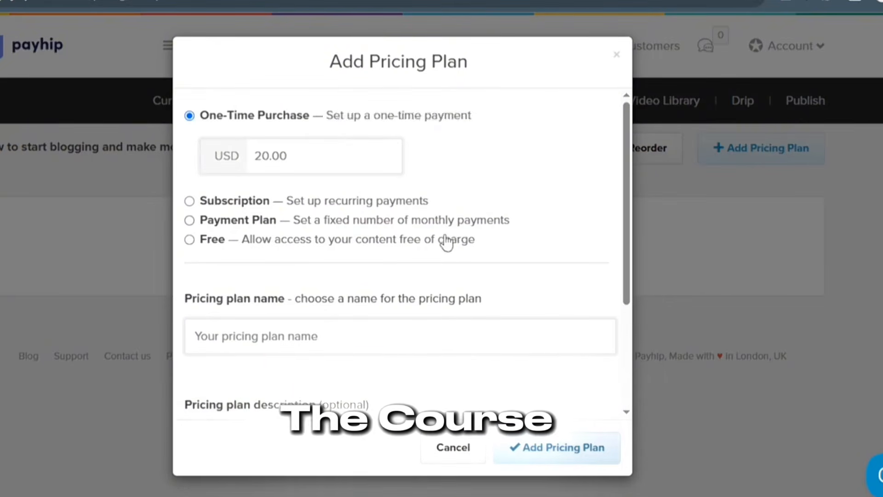
{"action": "scroll", "coordinate": [264, 296], "scroll_direction": "down", "scroll_amount": 1}
{"action": "scroll", "coordinate": [264, 276], "scroll_direction": "up", "scroll_amount": 1}
Set the one-time purchase price to 10.00 USD and try to add the pricing plan
{"action": "left_click", "coordinate": [264, 157]}
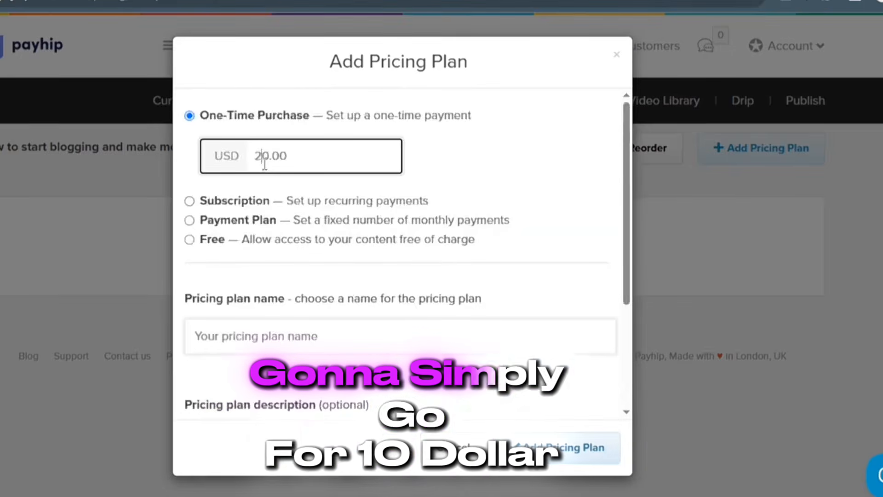
{"action": "key", "text": "BackSpace"}
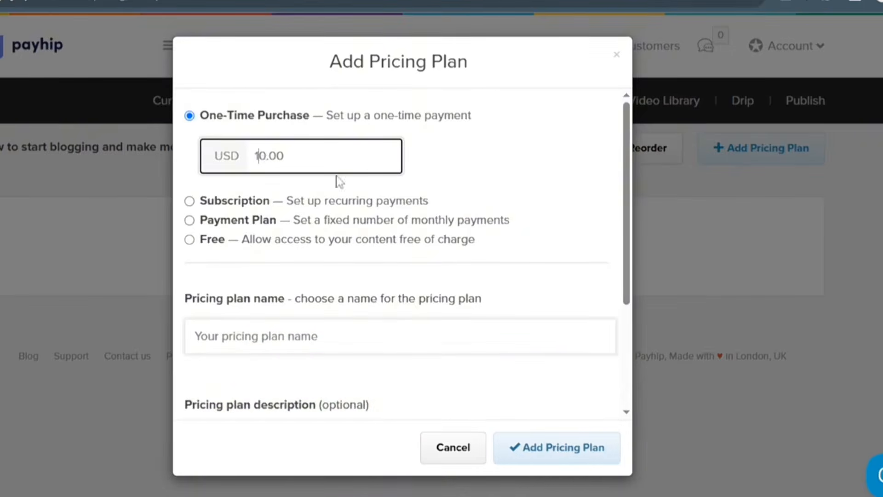
{"action": "scroll", "coordinate": [495, 267], "scroll_direction": "down", "scroll_amount": 4}
{"action": "left_click", "coordinate": [556, 448]}
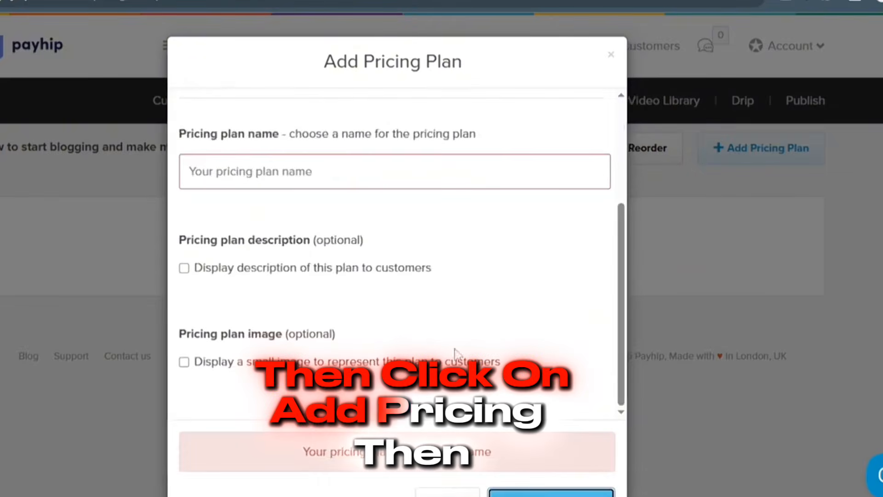
Name the pricing plan "how to start blogging and make money in 2025" and add it to the course
{"action": "scroll", "coordinate": [448, 324], "scroll_direction": "up", "scroll_amount": 2}
{"action": "left_click", "coordinate": [340, 248]}
{"action": "right_click", "coordinate": [342, 250]}
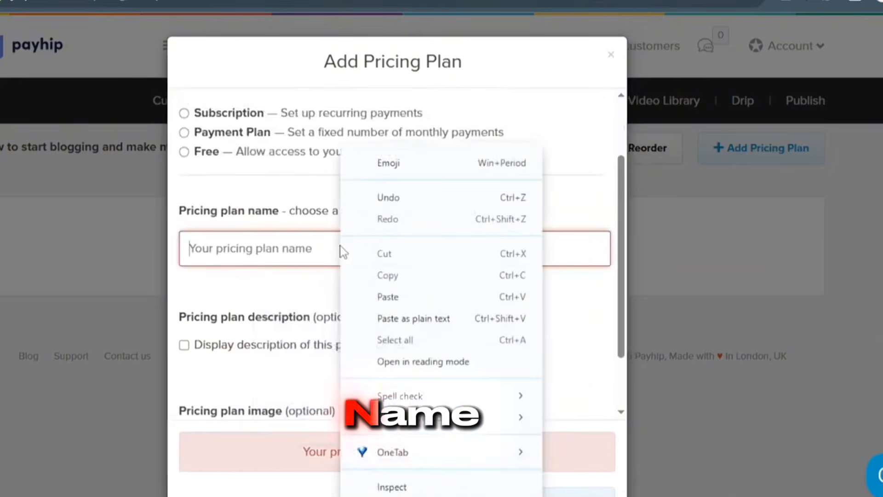
{"action": "left_click", "coordinate": [400, 298]}
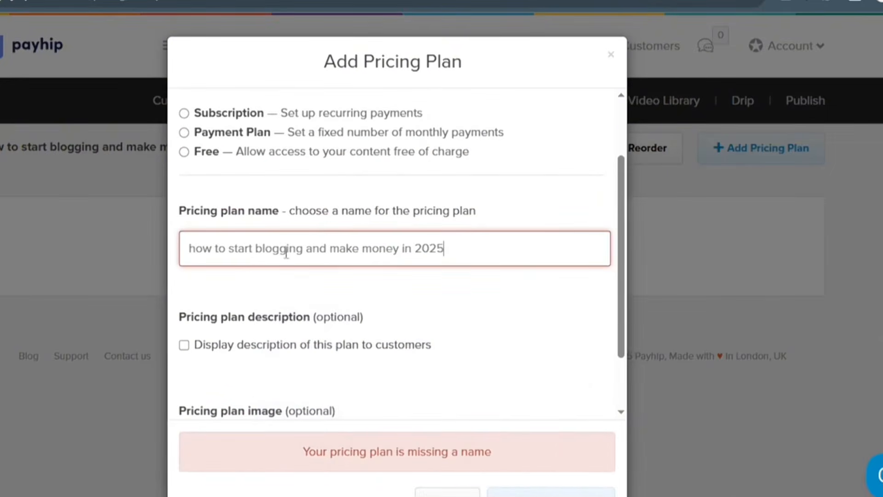
{"action": "left_click", "coordinate": [485, 325]}
{"action": "scroll", "coordinate": [504, 381], "scroll_direction": "down", "scroll_amount": 2}
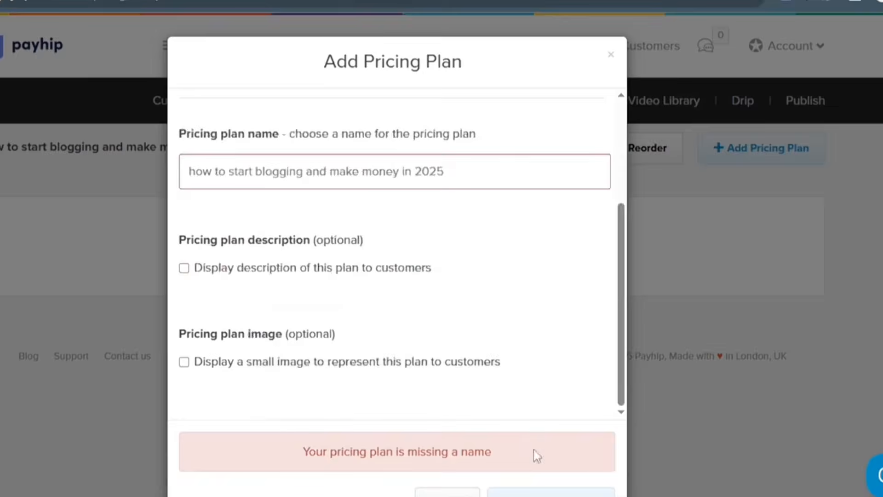
{"action": "left_click", "coordinate": [558, 495]}
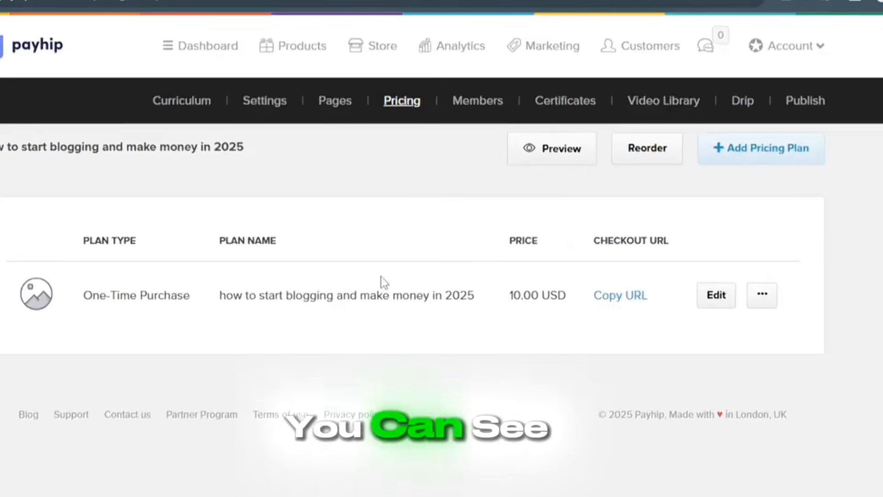
Copy the pricing plan's checkout URL, open it in a new browser tab and examine the payment options offered to buyers
{"action": "left_click", "coordinate": [624, 298]}
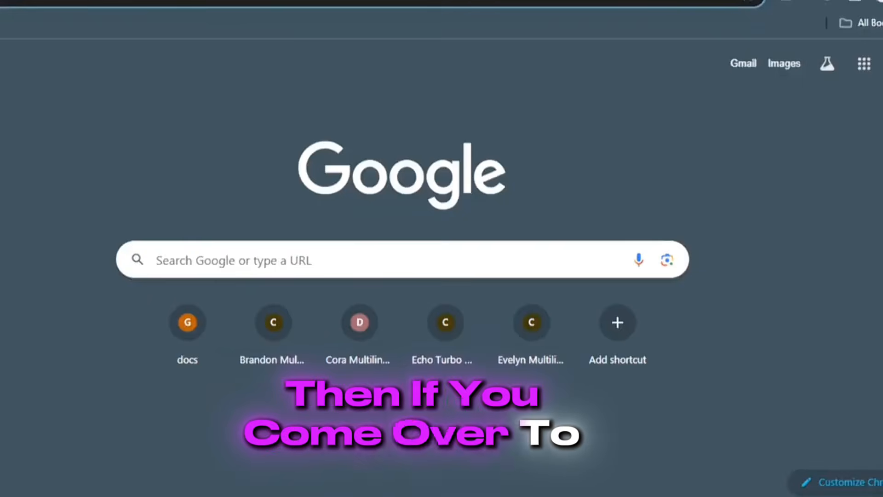
{"action": "right_click", "coordinate": [403, 3]}
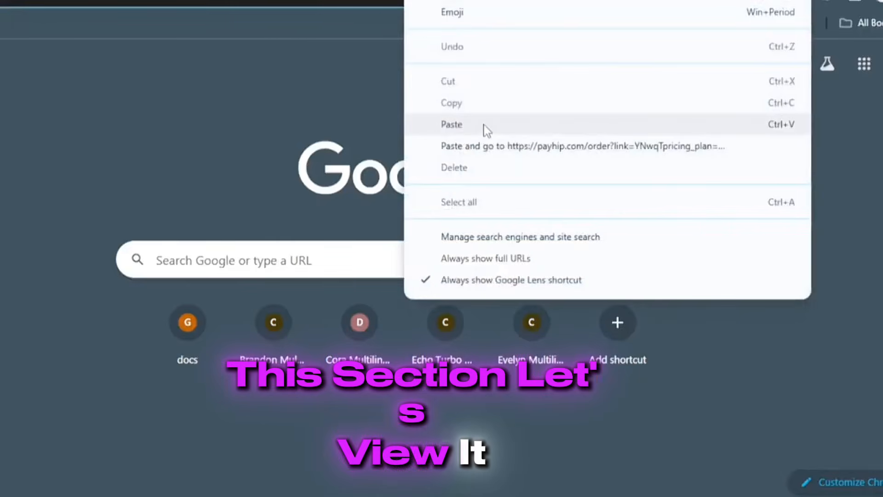
{"action": "left_click", "coordinate": [484, 125]}
{"action": "left_click", "coordinate": [325, 59]}
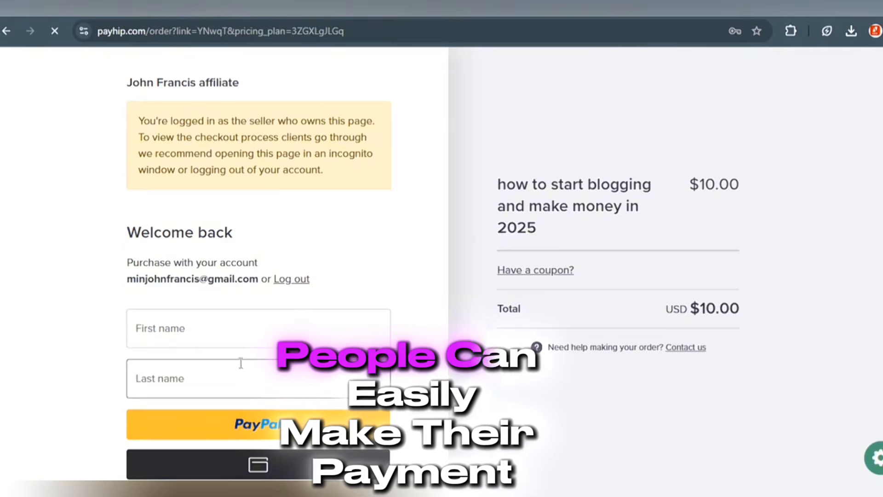
{"action": "scroll", "coordinate": [202, 356], "scroll_direction": "down", "scroll_amount": 2}
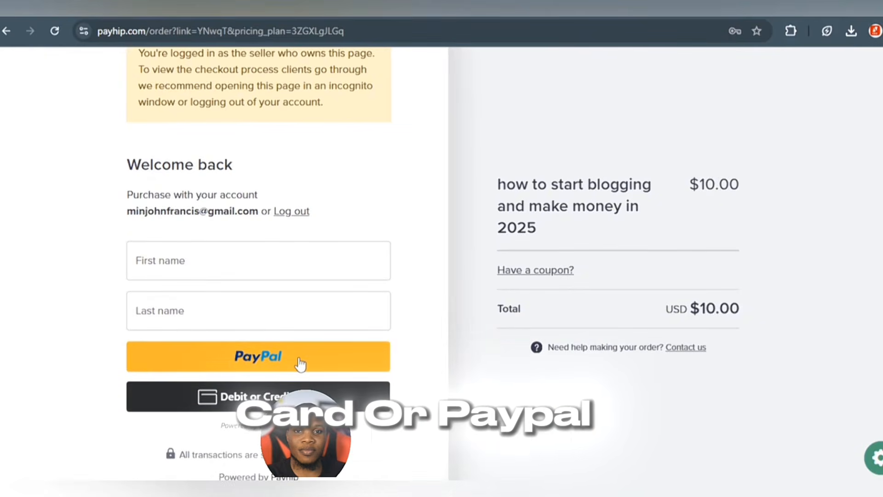
{"action": "scroll", "coordinate": [300, 364], "scroll_direction": "down", "scroll_amount": 1}
{"action": "scroll", "coordinate": [300, 364], "scroll_direction": "down", "scroll_amount": 2}
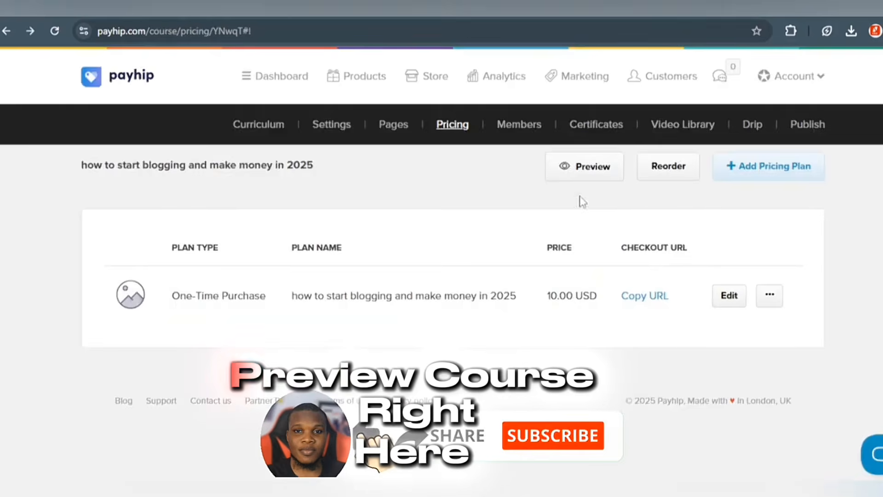
Open the course preview showing all course lessons
{"action": "left_click", "coordinate": [584, 166]}
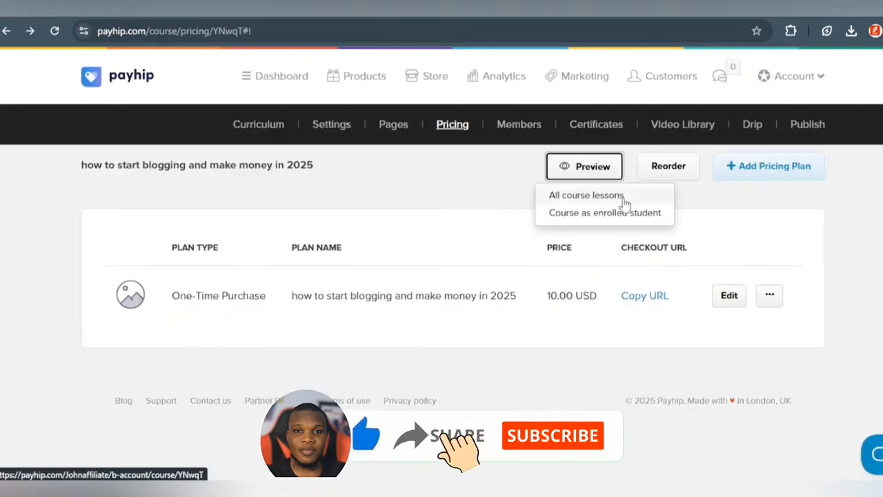
{"action": "left_click", "coordinate": [624, 196]}
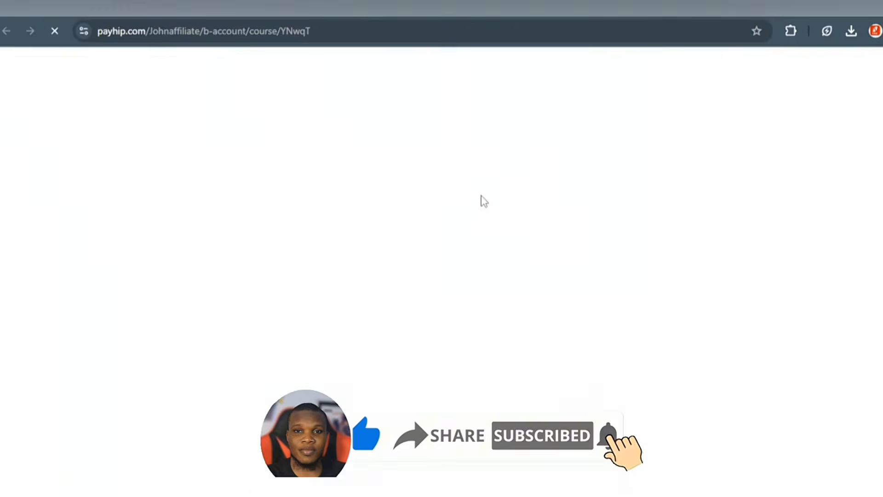